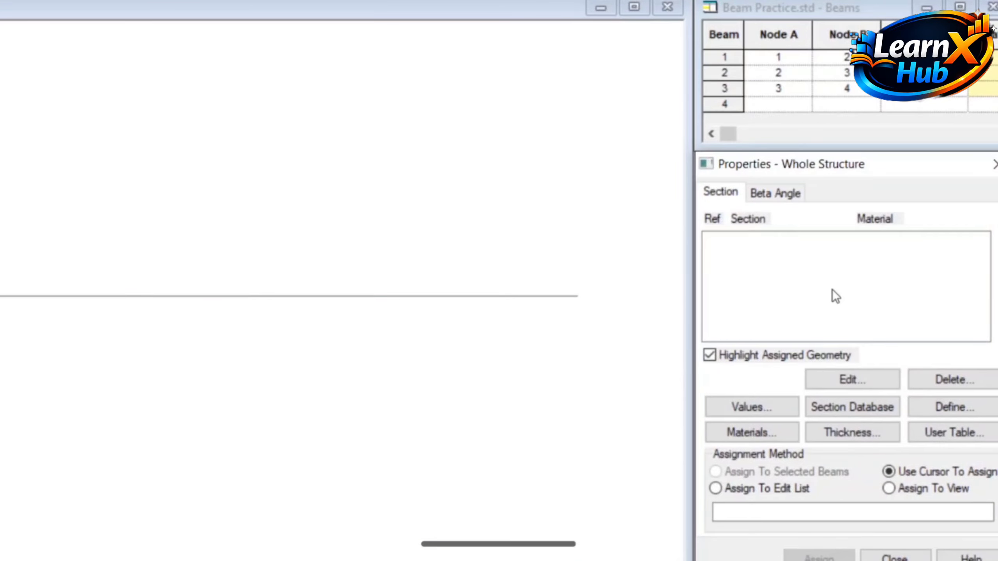
Step: Define a rectangular concrete section with YD 0.3 m and ZD 0.2 m and add it to the section list
{"action": "left_click", "coordinate": [957, 409]}
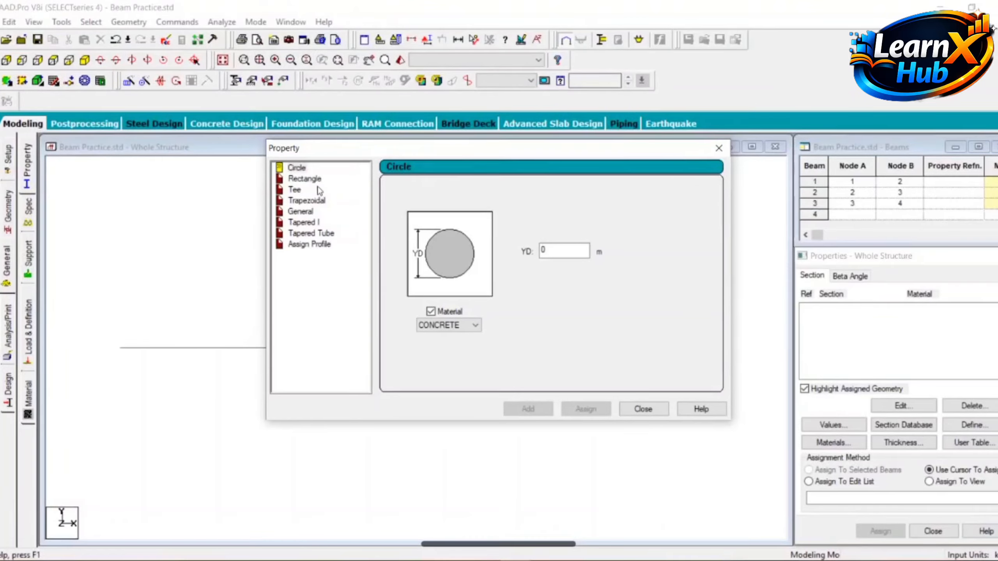
{"action": "left_click", "coordinate": [305, 179]}
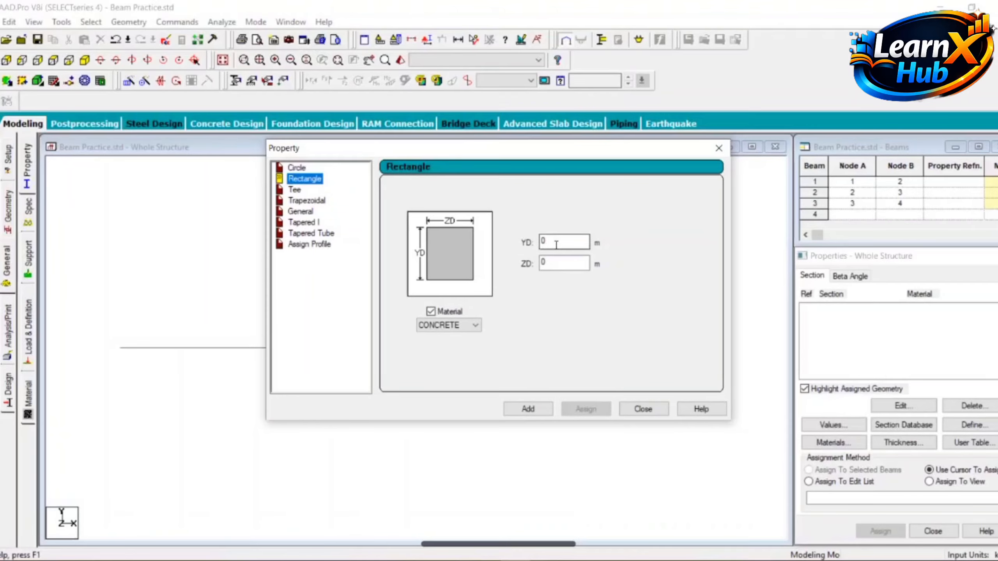
{"action": "left_click_drag", "start_coordinate": [555, 245], "coordinate": [499, 245]}
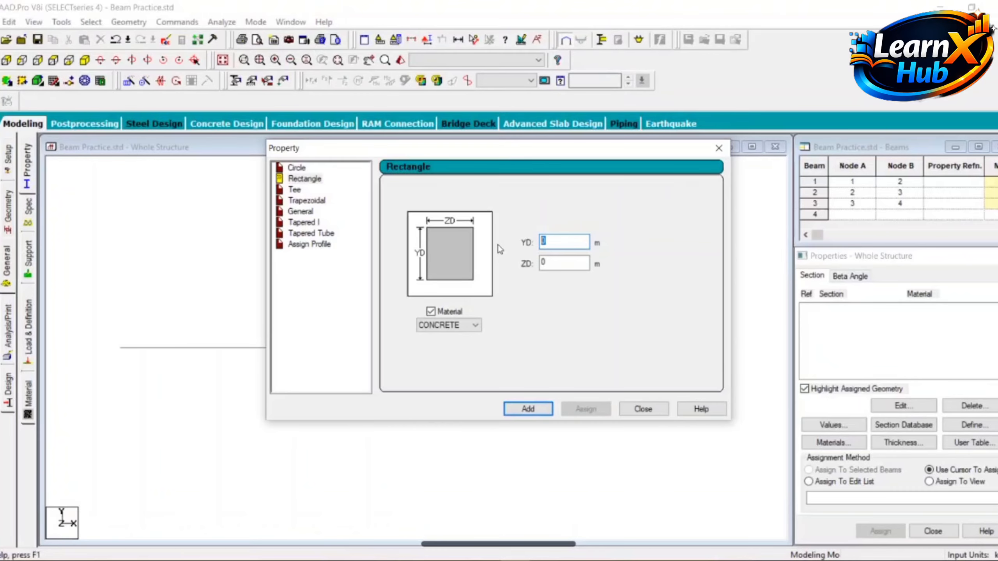
{"action": "type", "text": "0.3"}
{"action": "double_click", "coordinate": [558, 263]}
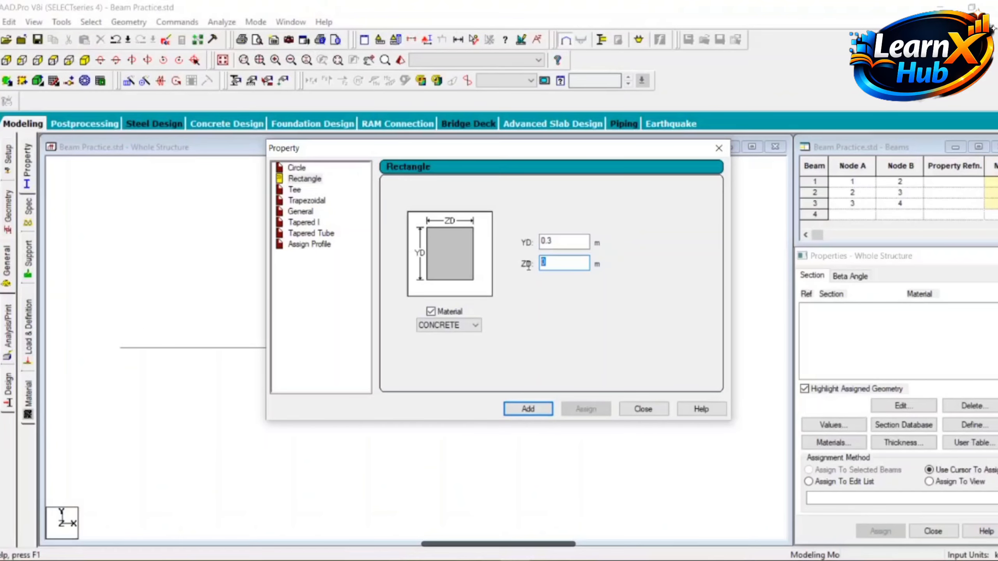
{"action": "type", "text": "0"}
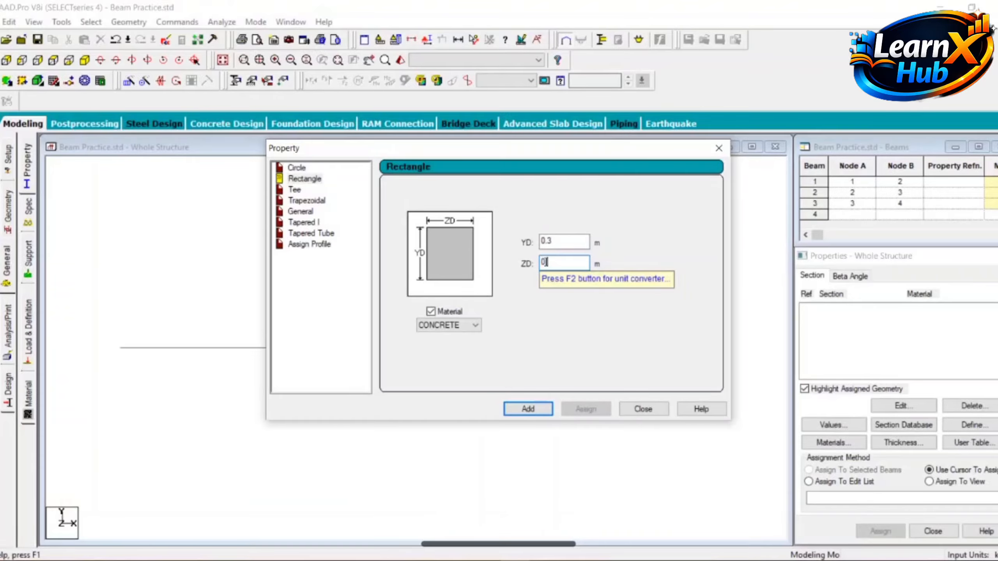
{"action": "type", "text": ".2"}
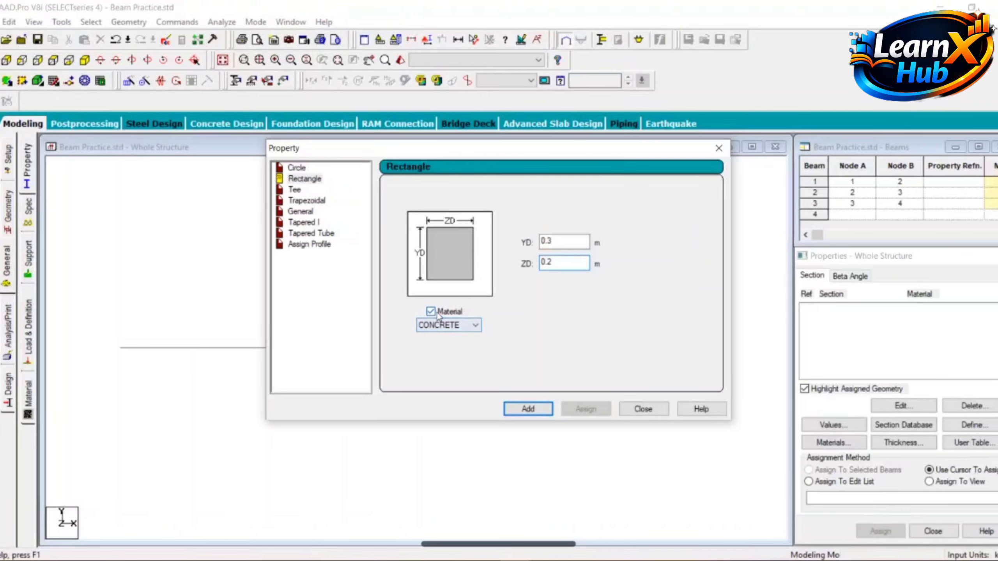
{"action": "left_click", "coordinate": [448, 325]}
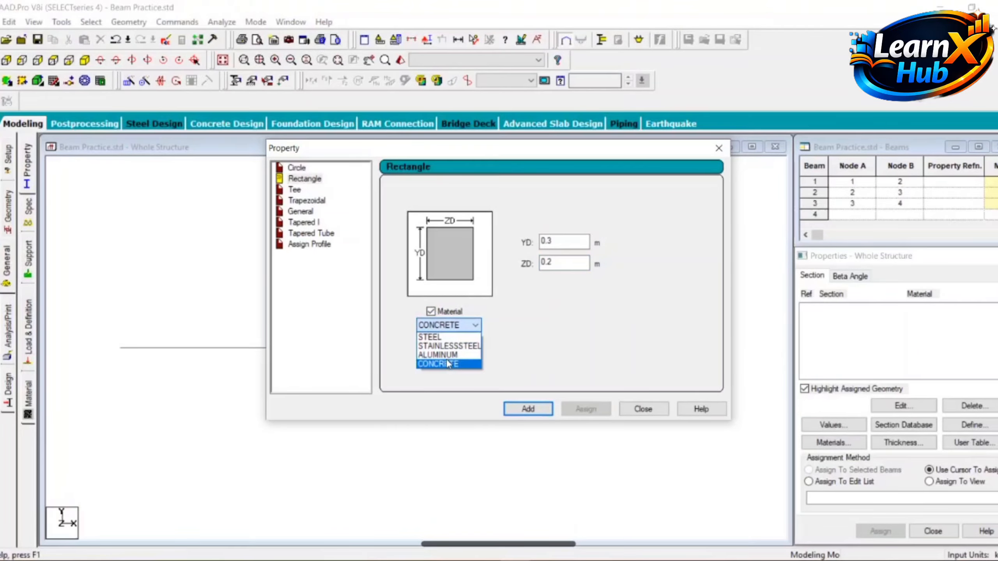
{"action": "left_click", "coordinate": [448, 363]}
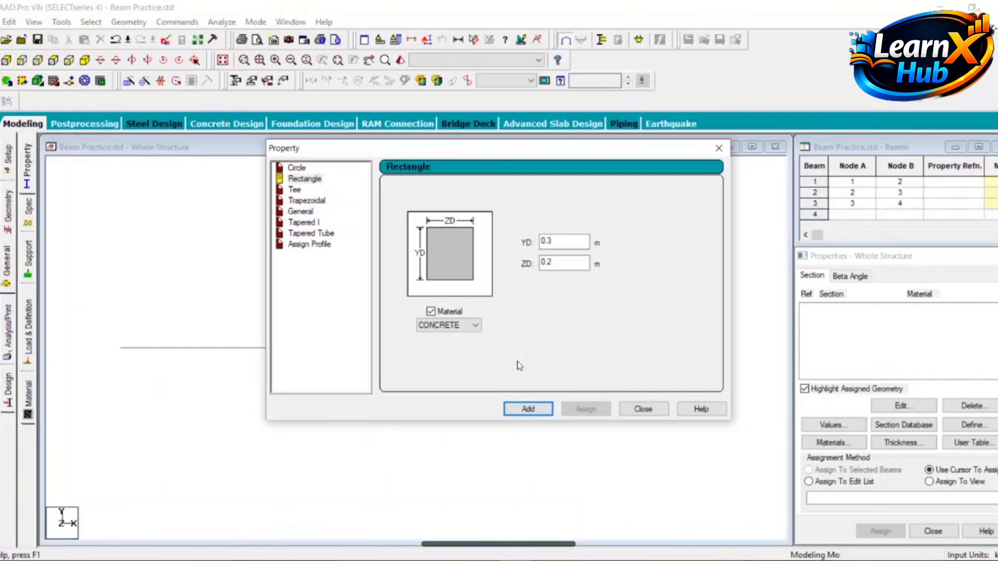
{"action": "left_click", "coordinate": [527, 410]}
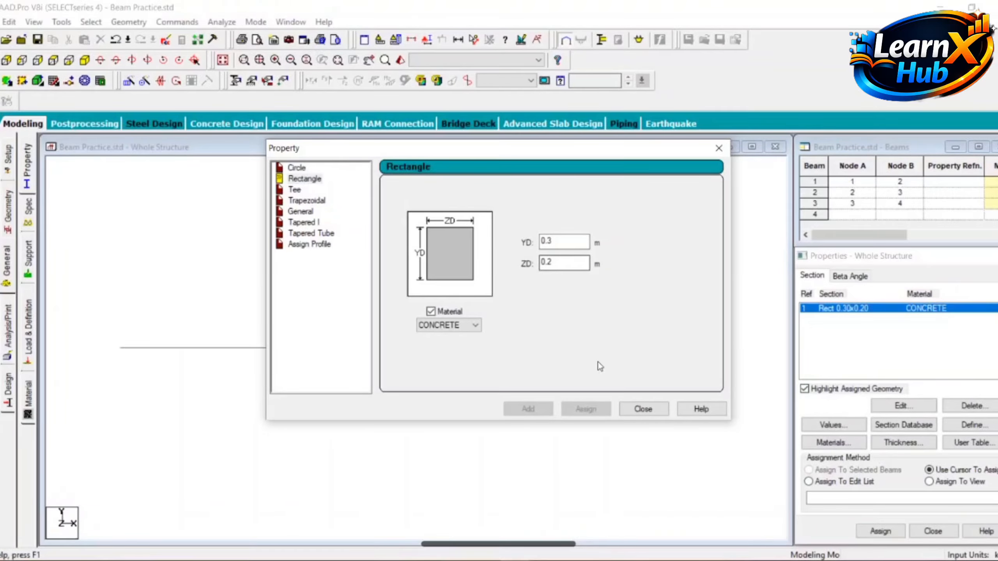
{"action": "left_click", "coordinate": [639, 410]}
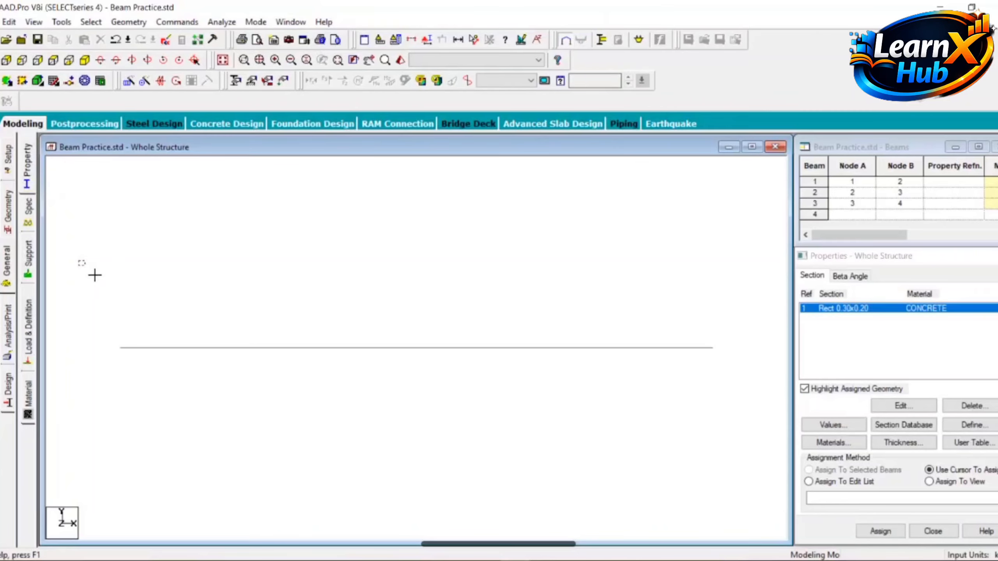
Step: Assign the Rect 0.30x0.20 concrete section to all three selected beams
{"action": "left_click_drag", "start_coordinate": [94, 275], "coordinate": [742, 417]}
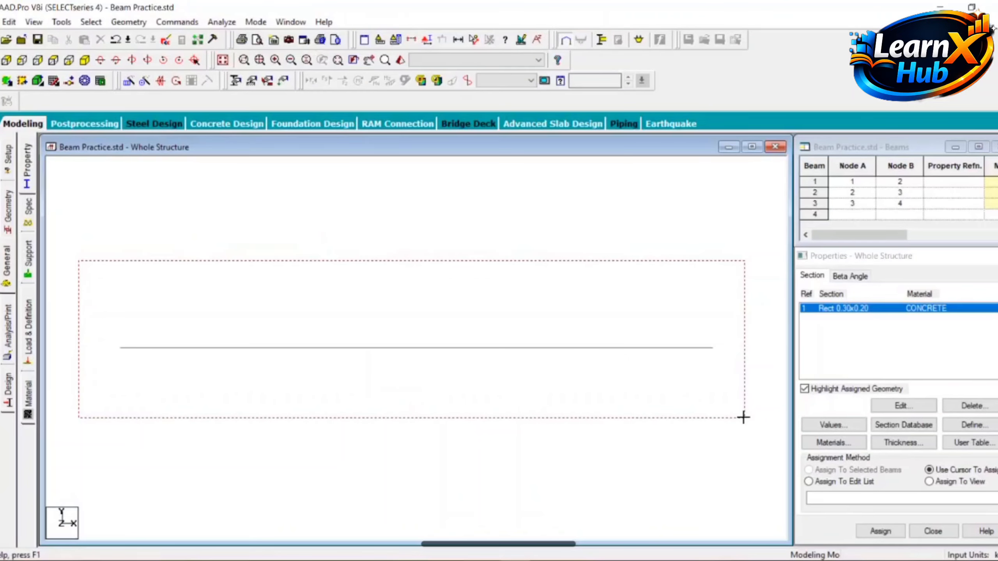
{"action": "left_click_drag", "start_coordinate": [742, 417], "coordinate": [743, 418]}
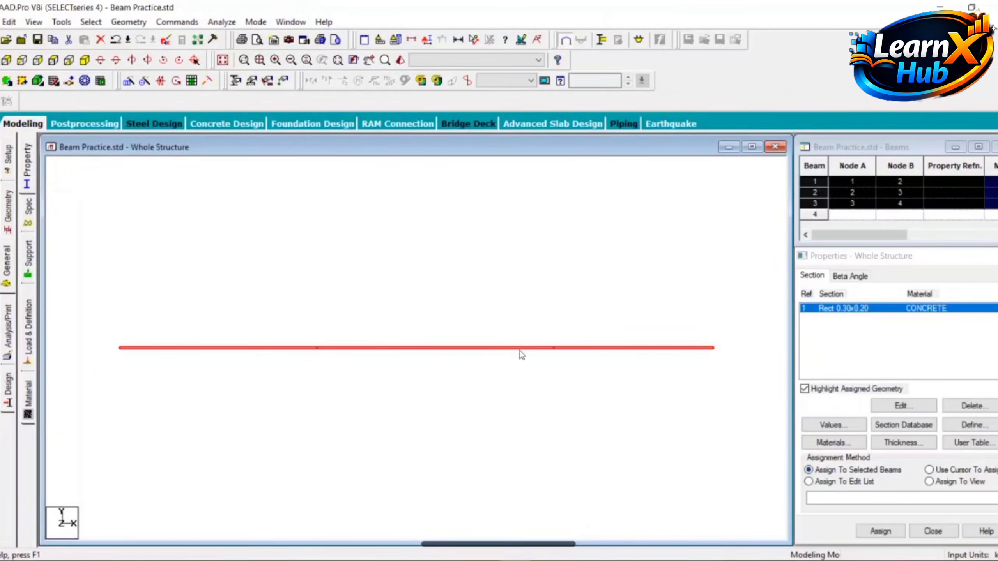
{"action": "left_click", "coordinate": [866, 533]}
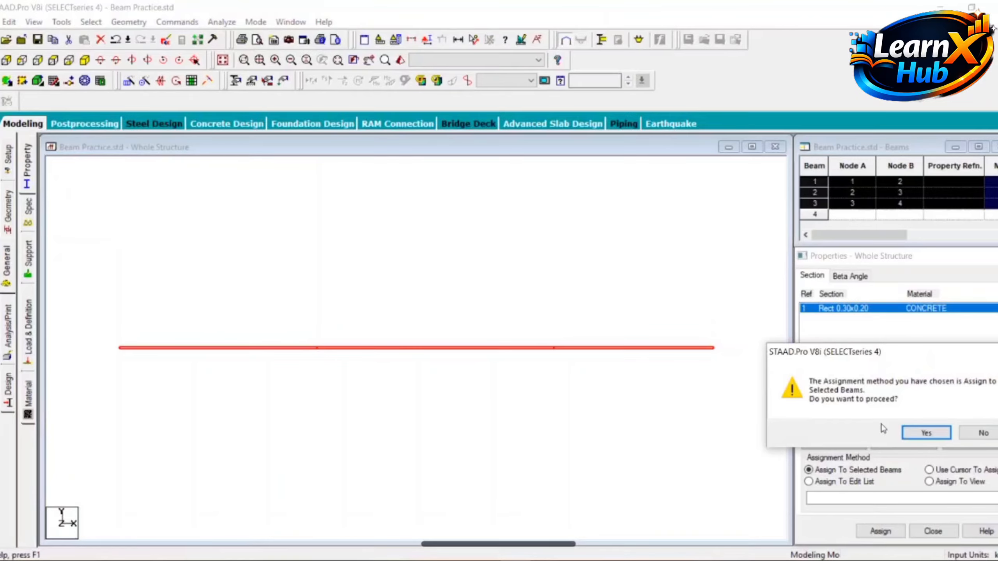
{"action": "left_click", "coordinate": [918, 434]}
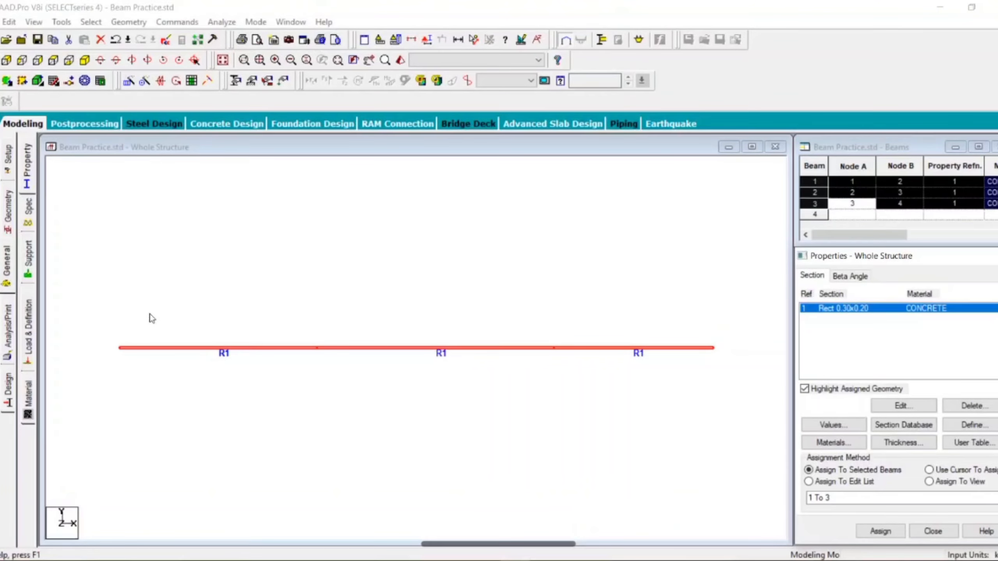
Step: Go to the support definitions, clear the beam selection and display node numbers on the model
{"action": "left_click", "coordinate": [31, 267]}
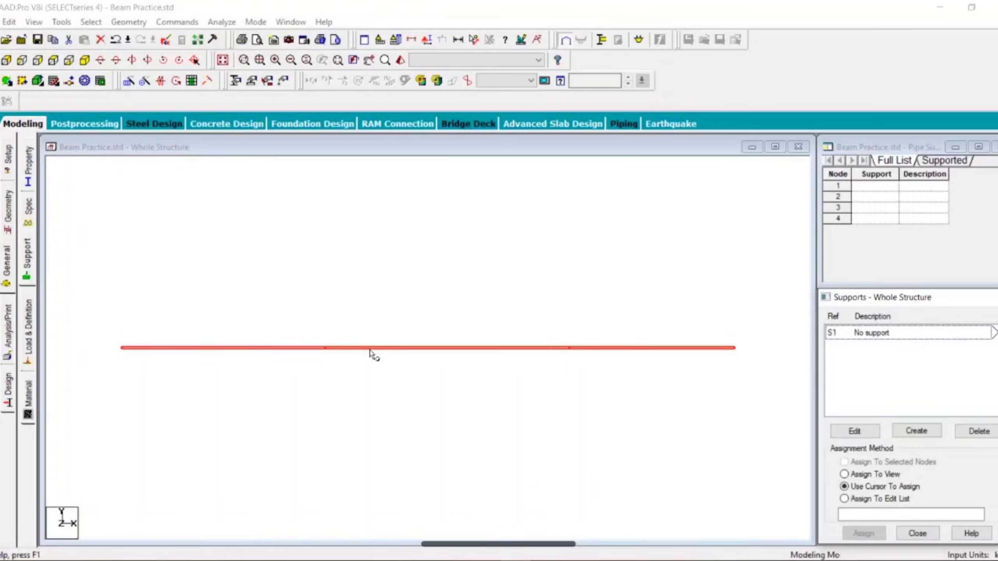
{"action": "left_click", "coordinate": [352, 298]}
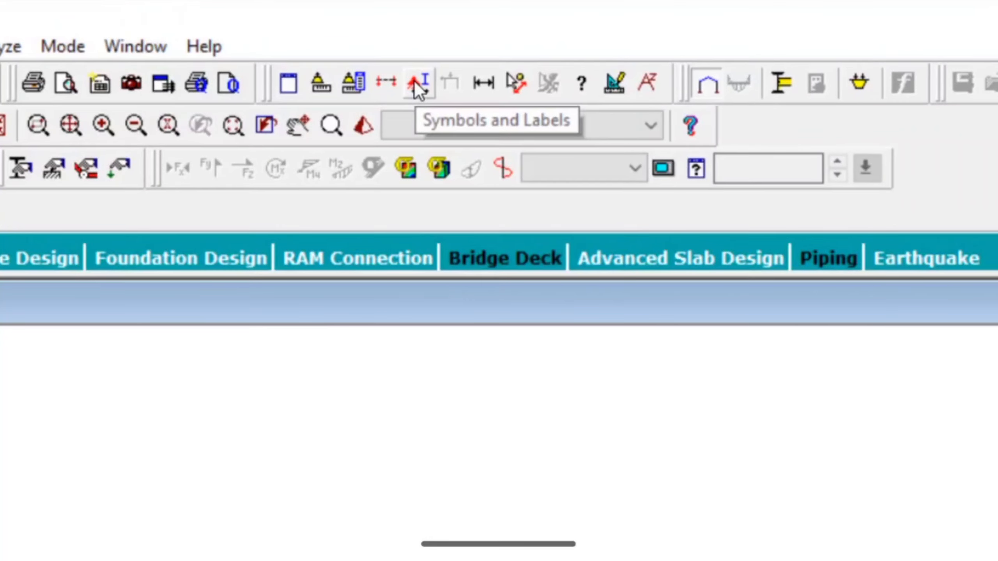
{"action": "left_click", "coordinate": [415, 82]}
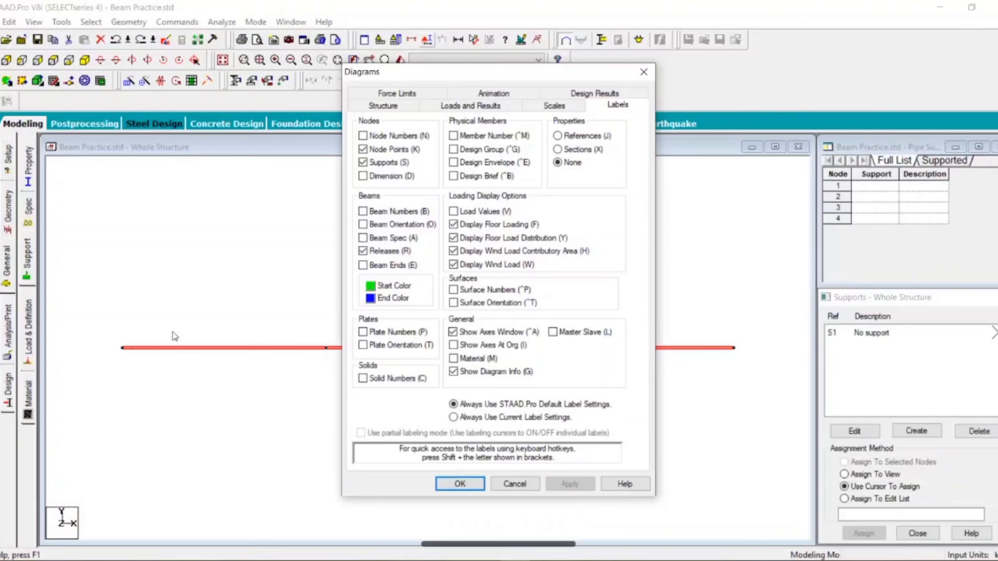
{"action": "left_click", "coordinate": [363, 136]}
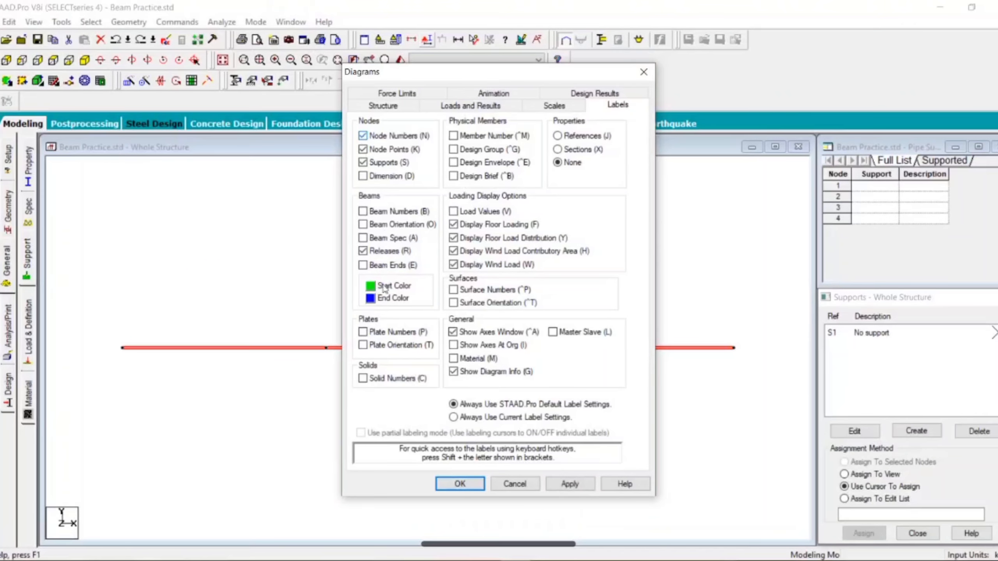
{"action": "left_click", "coordinate": [569, 483]}
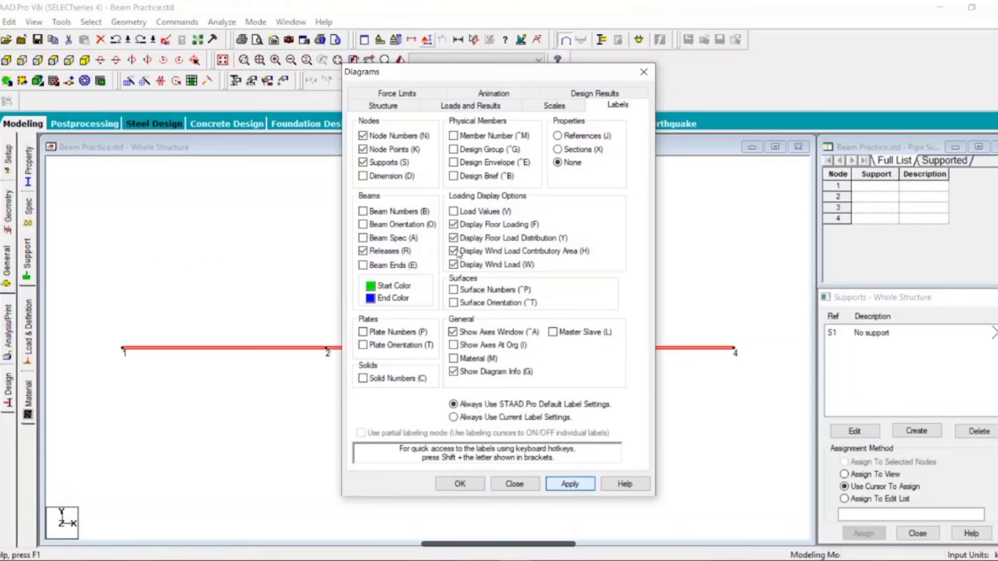
{"action": "left_click_drag", "start_coordinate": [432, 72], "coordinate": [618, 78]}
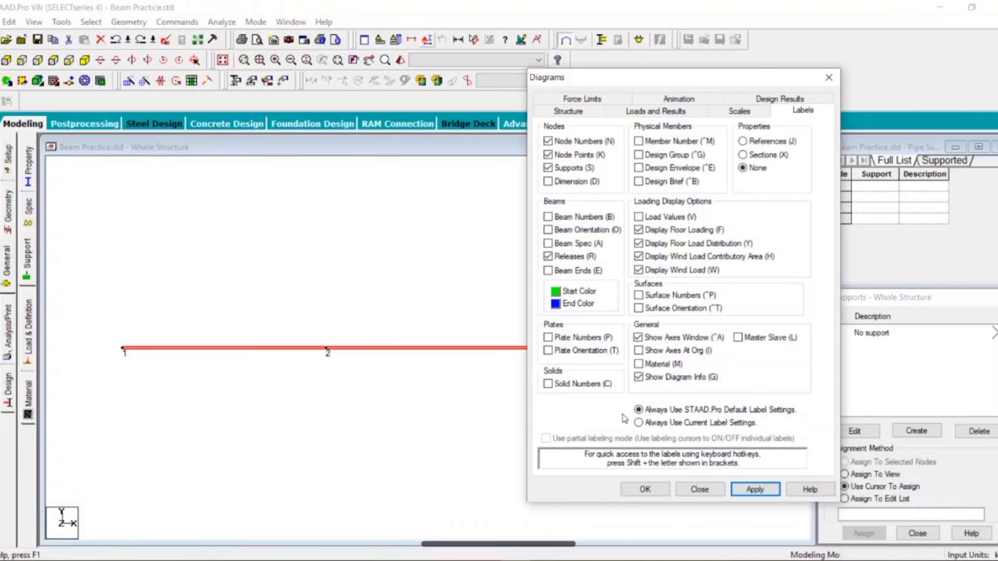
{"action": "left_click", "coordinate": [641, 490]}
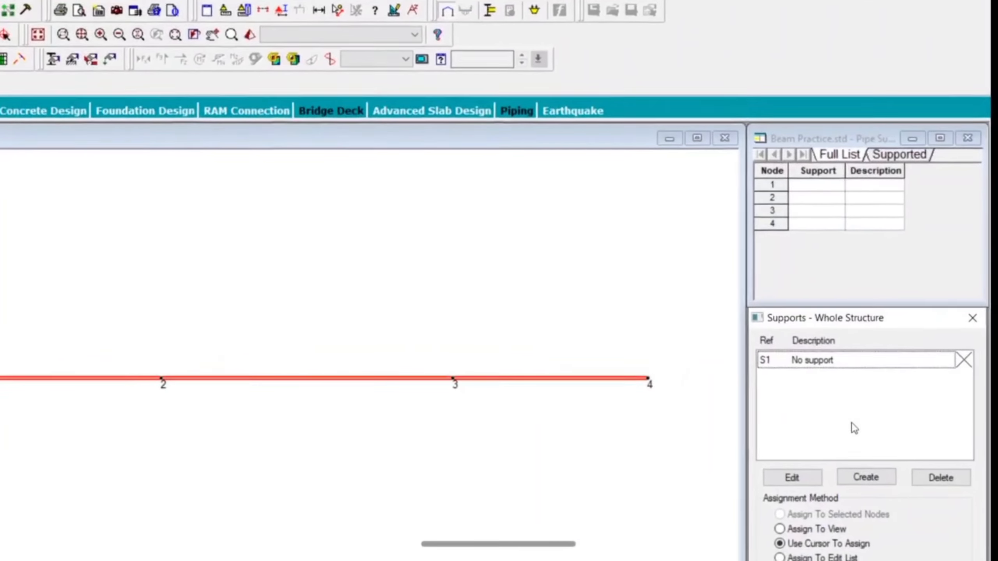
Step: Create a fixed support definition and add it to the supports list
{"action": "left_click", "coordinate": [865, 479]}
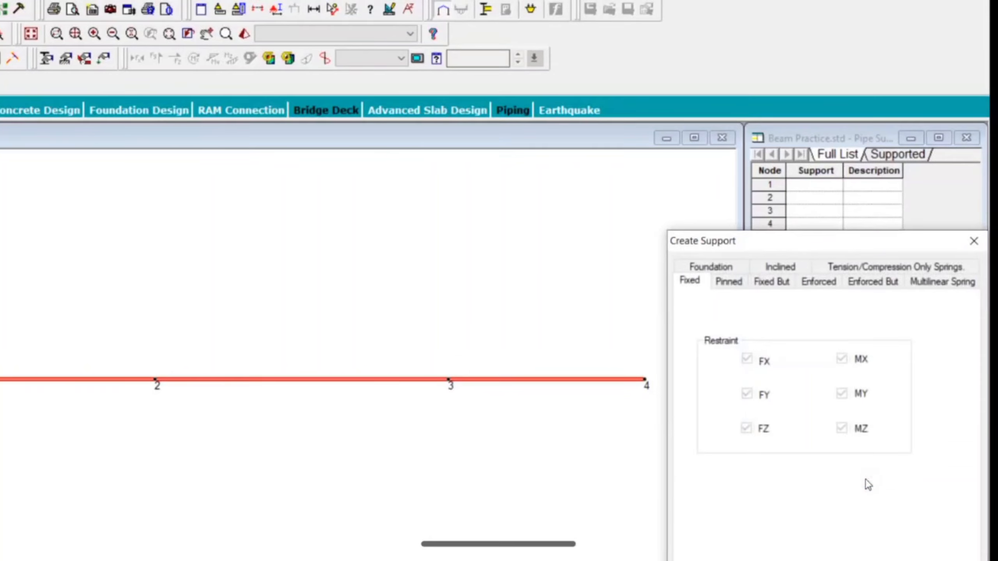
{"action": "left_click_drag", "start_coordinate": [750, 245], "coordinate": [652, 64]}
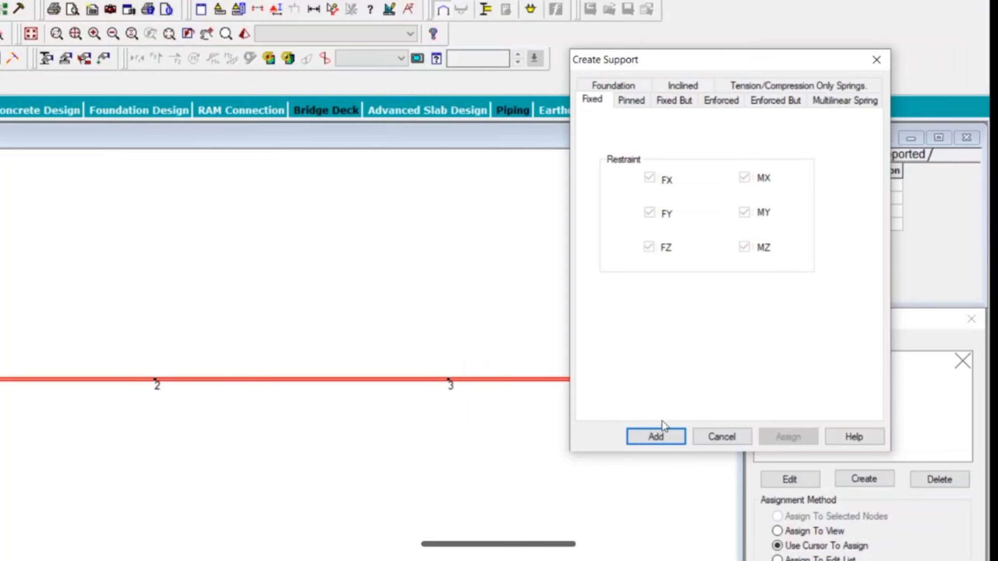
{"action": "left_click", "coordinate": [661, 436]}
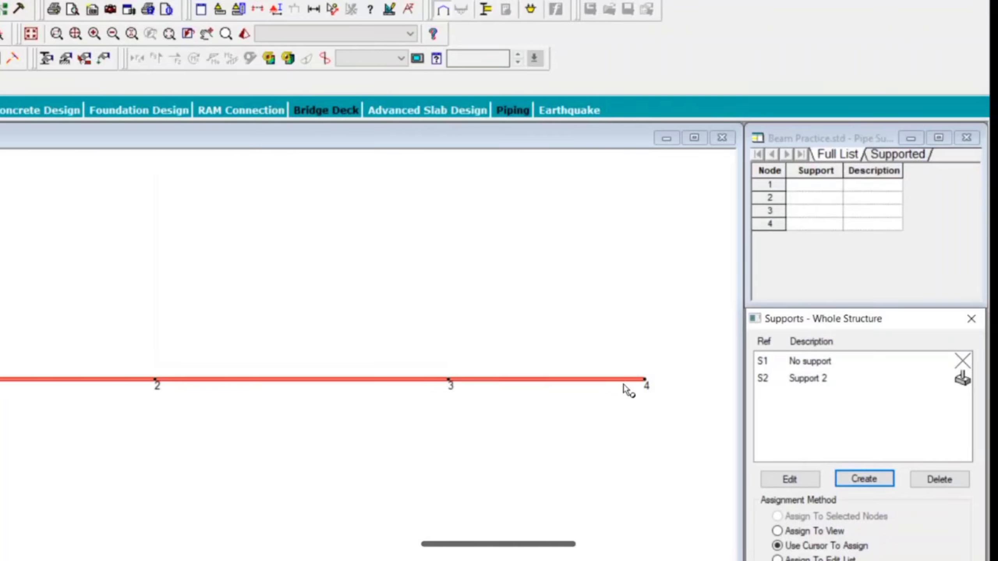
Step: Create a pinned support definition and add it to the supports list
{"action": "left_click", "coordinate": [853, 478]}
{"action": "left_click_drag", "start_coordinate": [756, 239], "coordinate": [256, 86]}
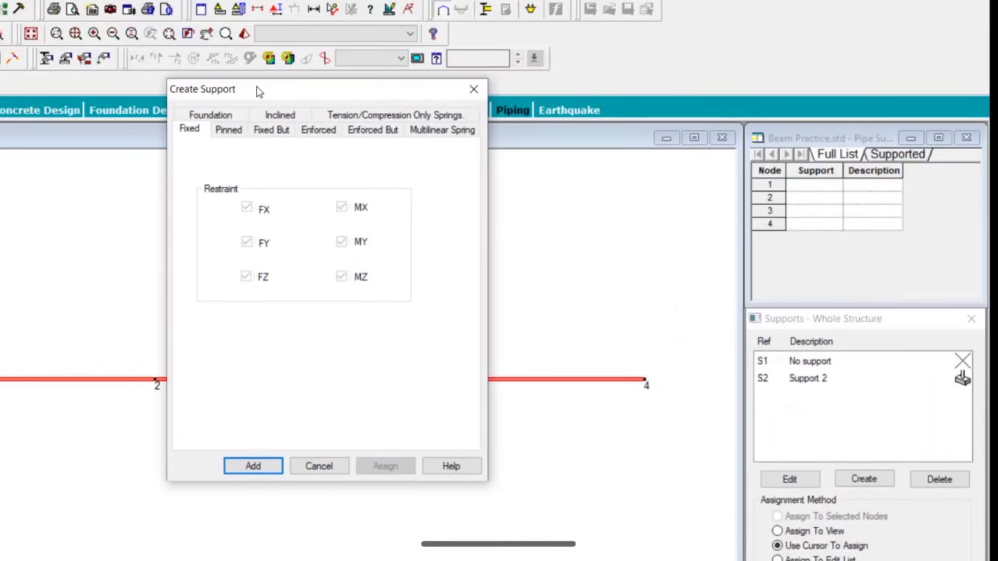
{"action": "left_click", "coordinate": [233, 131]}
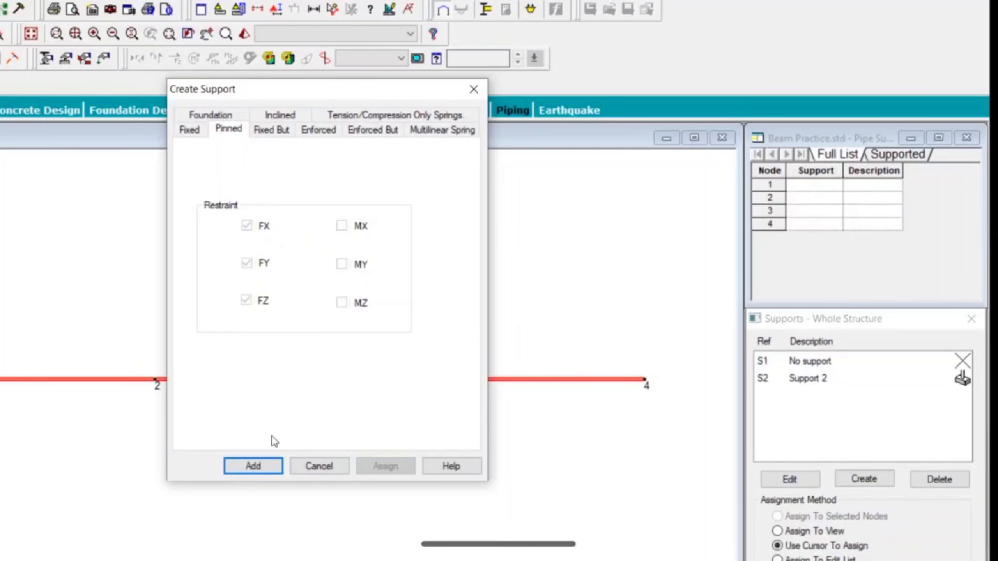
{"action": "left_click", "coordinate": [266, 467]}
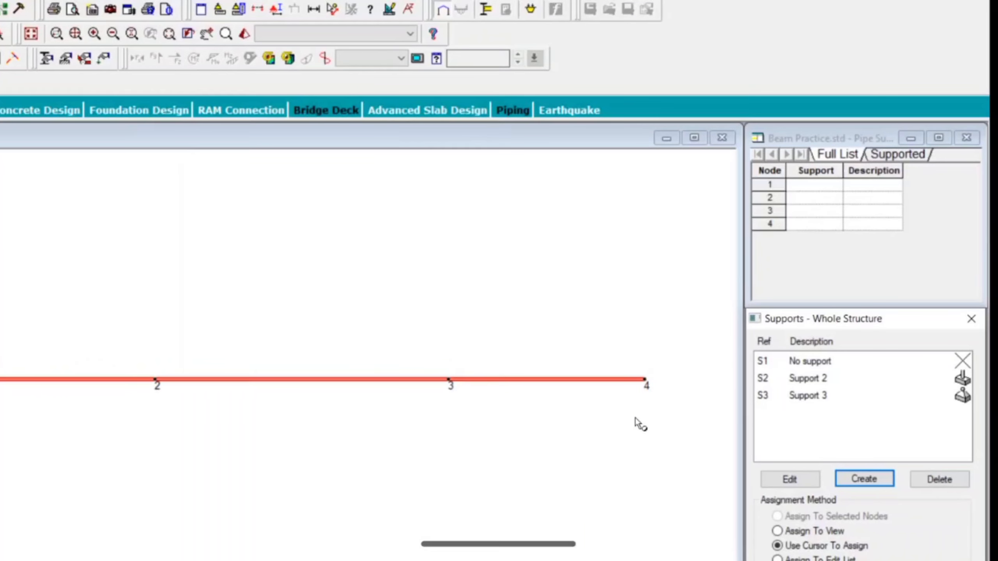
Step: Start another support definition and choose the Fixed But type
{"action": "left_click", "coordinate": [864, 480]}
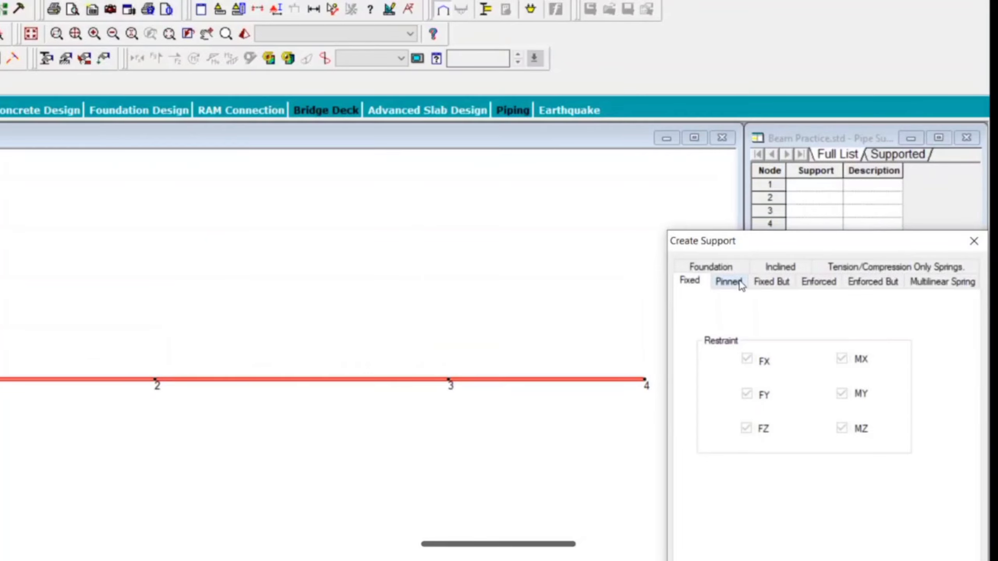
{"action": "left_click_drag", "start_coordinate": [742, 241], "coordinate": [113, 64]}
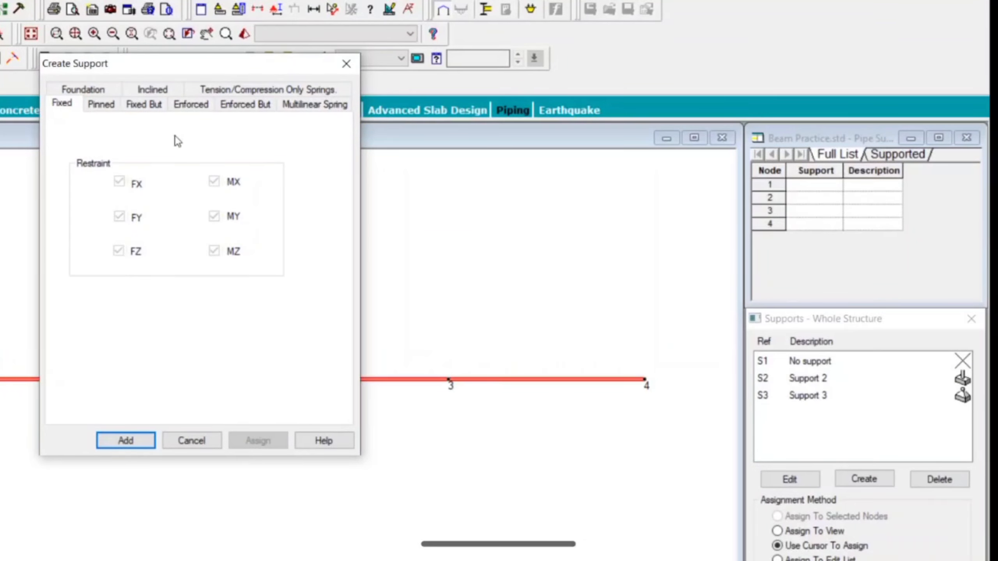
{"action": "left_click", "coordinate": [135, 113]}
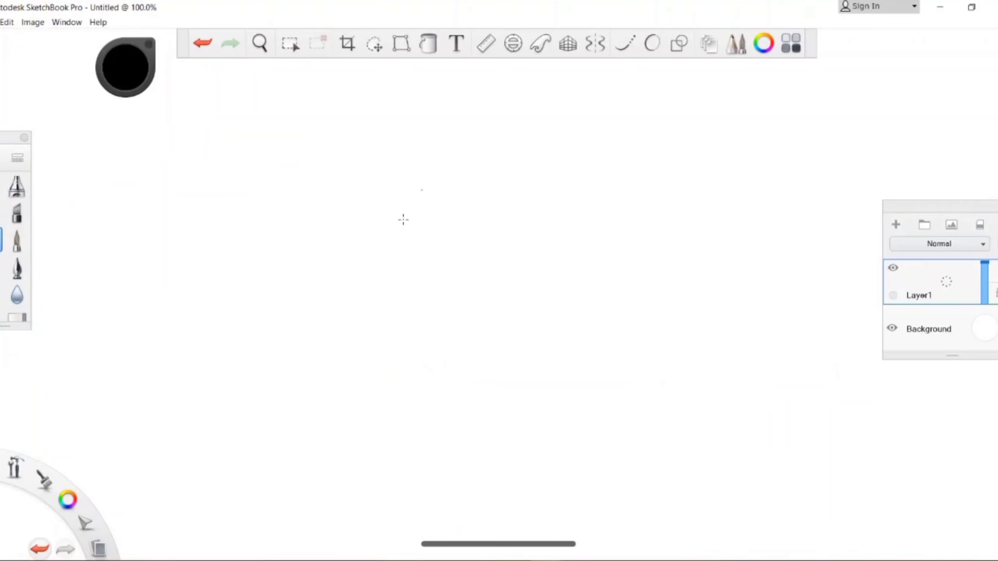
Step: Switch to Autodesk SketchBook Pro and sketch a roller circle between a beam line above and a ground line below
{"action": "left_click_drag", "start_coordinate": [361, 308], "coordinate": [486, 291]}
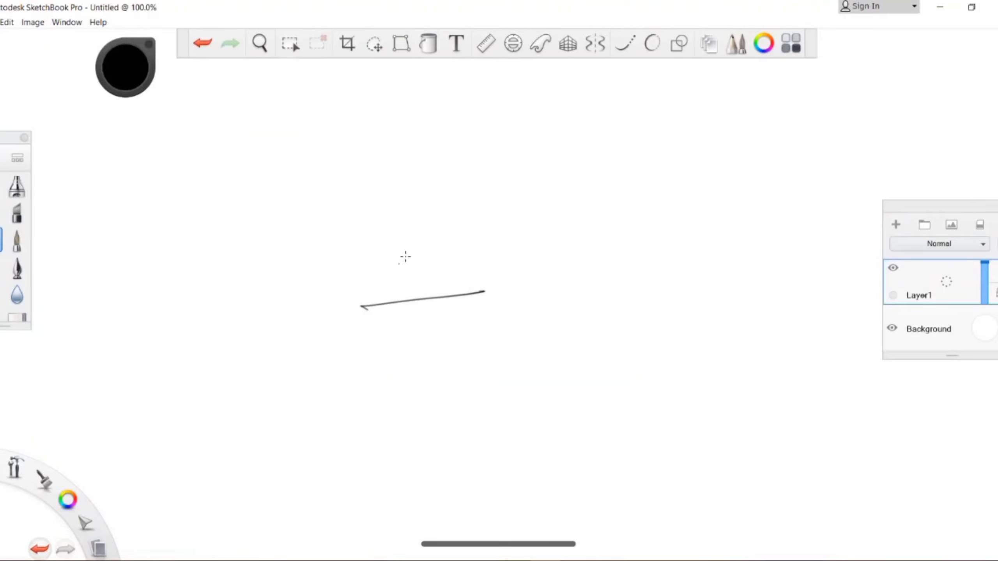
{"action": "mouse_move", "coordinate": [406, 254]}
{"action": "left_mouse_down"}
{"action": "mouse_move", "coordinate": [411, 291]}
{"action": "mouse_move", "coordinate": [402, 254]}
{"action": "left_mouse_up"}
{"action": "left_click_drag", "start_coordinate": [296, 270], "coordinate": [406, 255]}
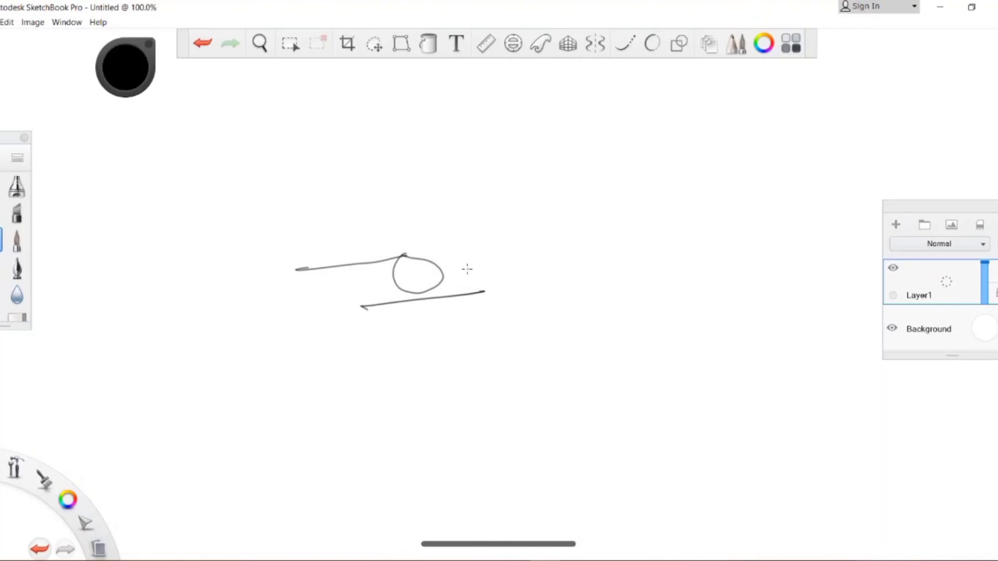
Step: Draw opposing horizontal arrows and opposing diagonal arrows around the roller, labelling the horizontal direction x
{"action": "left_click_drag", "start_coordinate": [464, 267], "coordinate": [537, 261]}
{"action": "left_click_drag", "start_coordinate": [530, 266], "coordinate": [540, 253]}
{"action": "left_click_drag", "start_coordinate": [347, 286], "coordinate": [302, 298]}
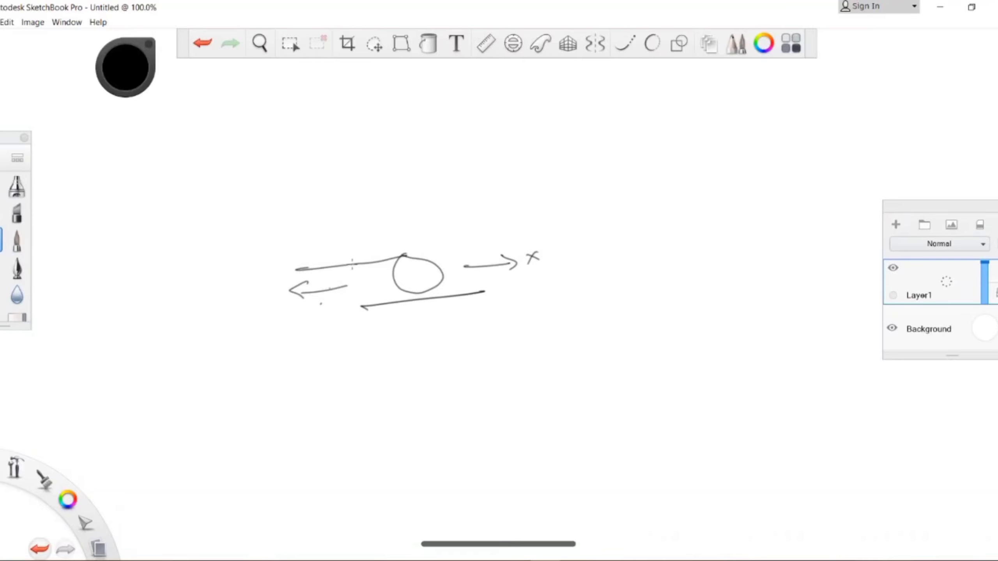
{"action": "left_click_drag", "start_coordinate": [442, 254], "coordinate": [488, 222]}
{"action": "left_click_drag", "start_coordinate": [390, 310], "coordinate": [348, 347]}
{"action": "left_click", "coordinate": [380, 349]}
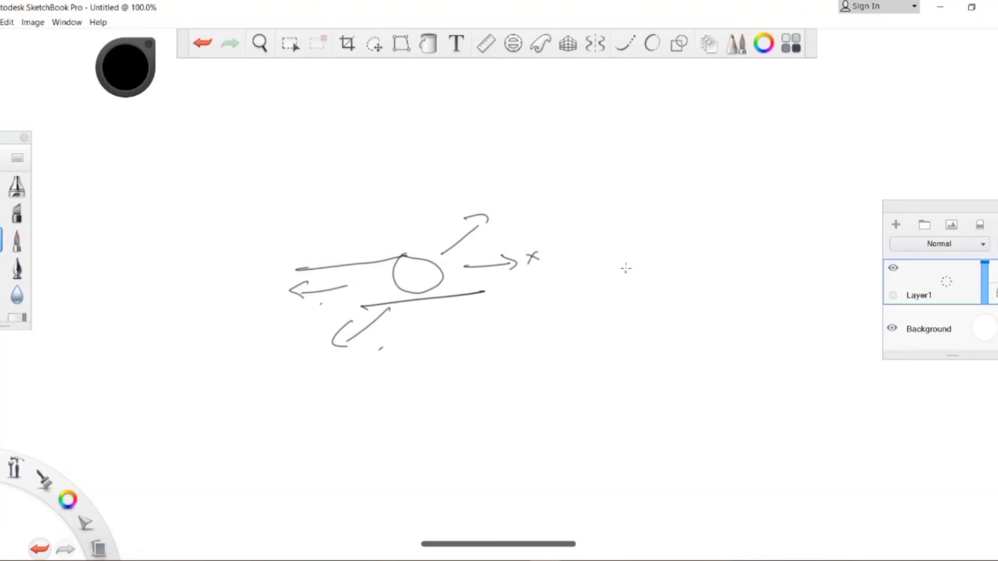
Step: Write the axis letters X, Z and Y in a column beside the sketch and mark the diagonal direction Z
{"action": "left_click_drag", "start_coordinate": [628, 255], "coordinate": [651, 267]}
{"action": "mouse_move", "coordinate": [648, 251]}
{"action": "left_mouse_down"}
{"action": "mouse_move", "coordinate": [626, 279]}
{"action": "mouse_move", "coordinate": [657, 337]}
{"action": "left_mouse_up"}
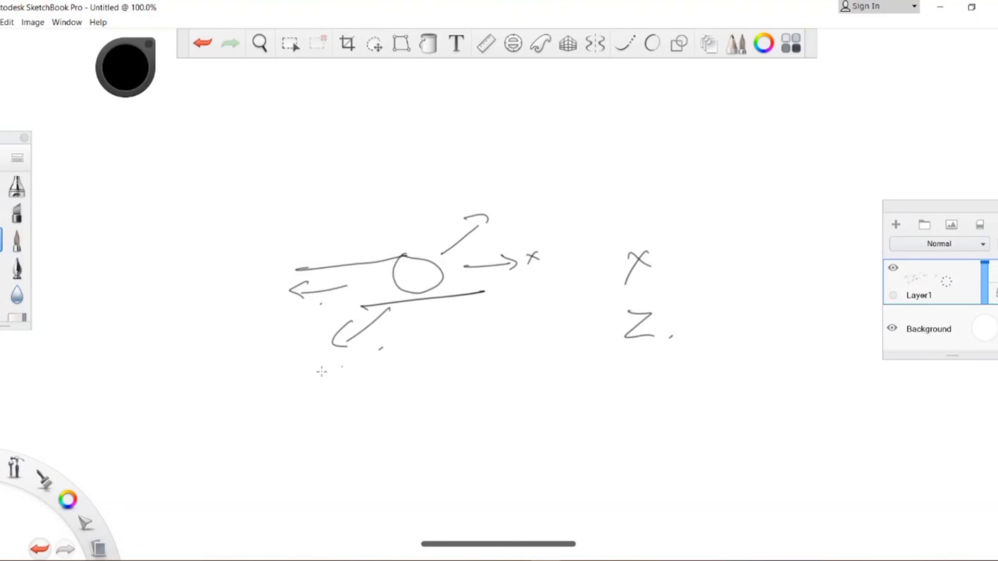
{"action": "left_click_drag", "start_coordinate": [291, 373], "coordinate": [309, 391]}
{"action": "left_click", "coordinate": [328, 388]}
{"action": "left_click_drag", "start_coordinate": [628, 372], "coordinate": [633, 413]}
Step: Draw an upward arrow and a short downward arrow above the roller to show the vertical direction
{"action": "left_click_drag", "start_coordinate": [409, 214], "coordinate": [413, 173]}
{"action": "left_click_drag", "start_coordinate": [373, 216], "coordinate": [372, 240]}
{"action": "left_click_drag", "start_coordinate": [381, 237], "coordinate": [378, 250]}
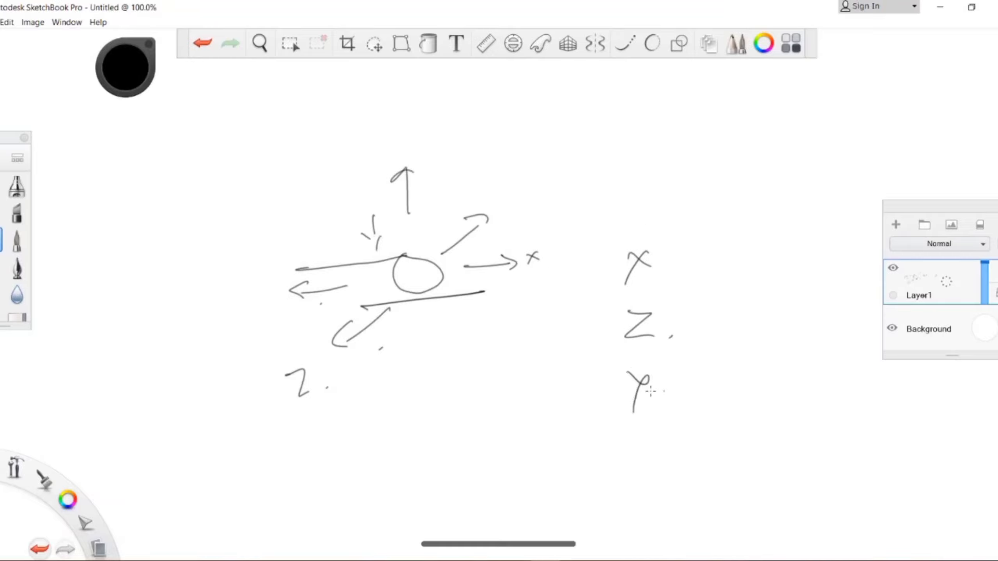
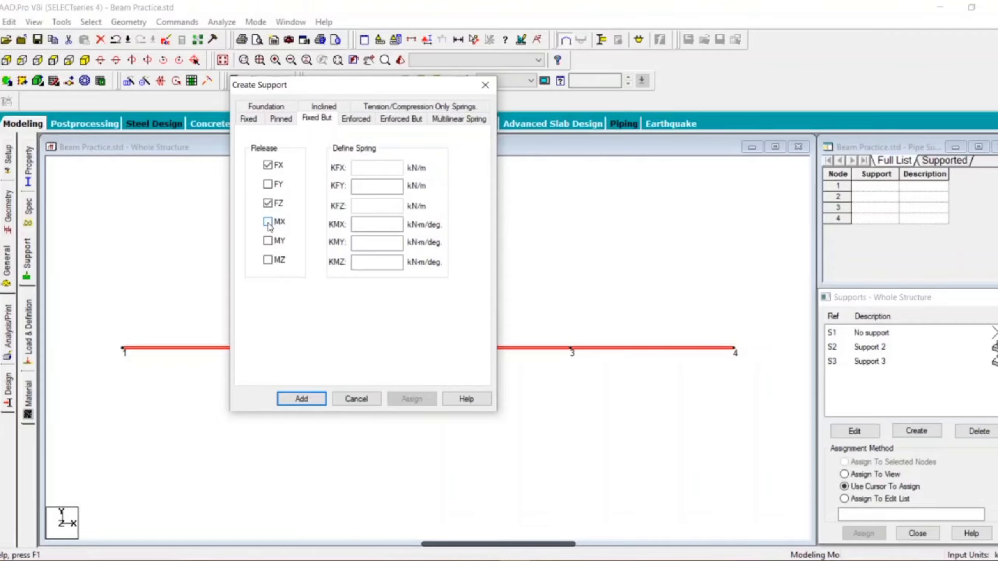
Step: Release MX, MY and MZ for the Fixed But support, add it to the supports, and save the structure
{"action": "left_click", "coordinate": [267, 222]}
{"action": "left_click", "coordinate": [267, 241]}
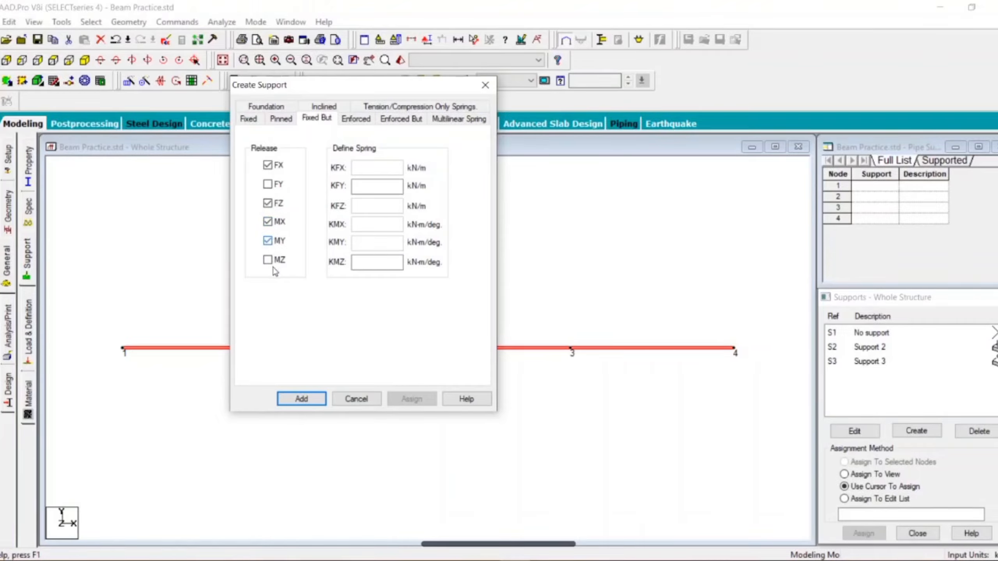
{"action": "left_click", "coordinate": [267, 260]}
{"action": "left_click", "coordinate": [304, 400]}
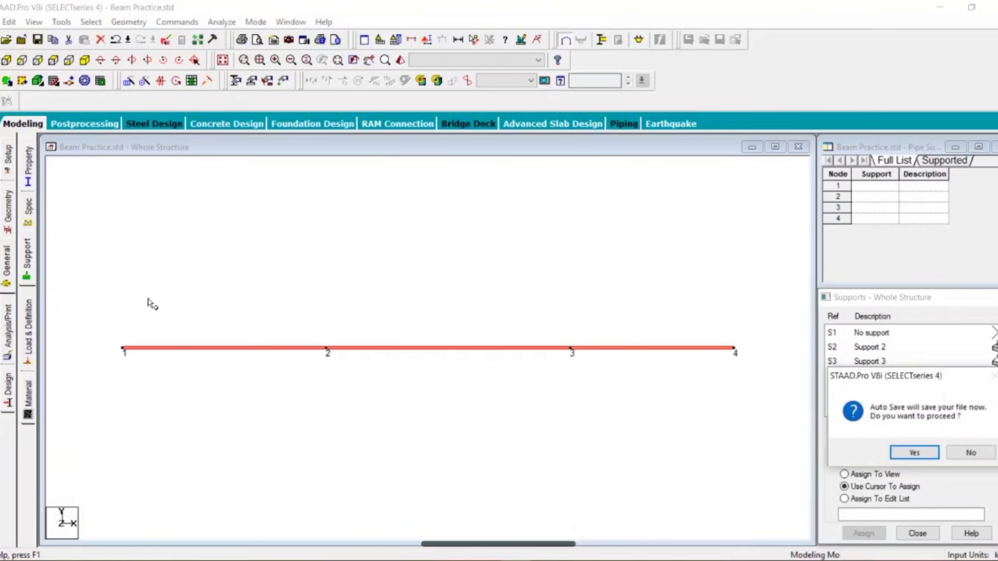
{"action": "left_click", "coordinate": [914, 452]}
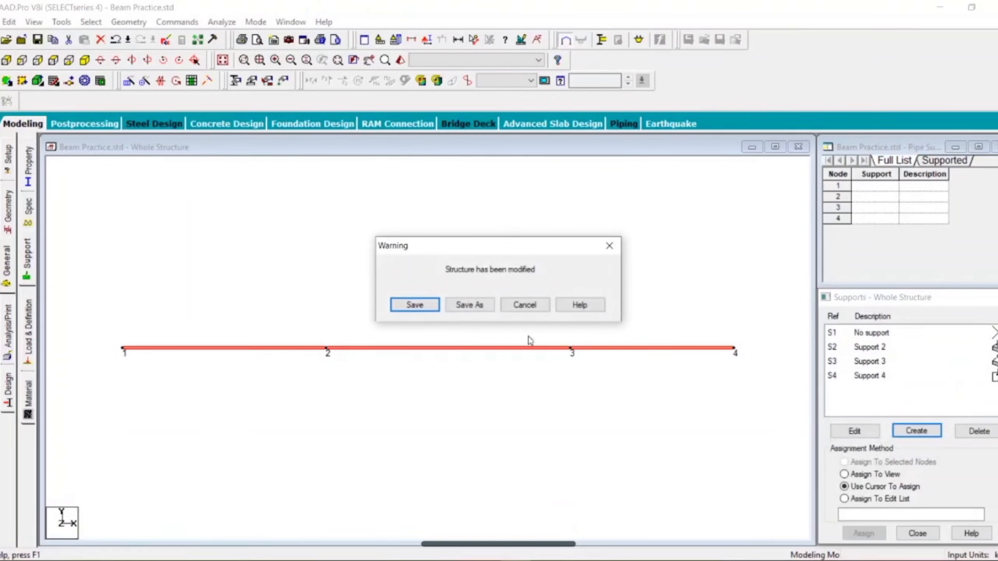
{"action": "left_click", "coordinate": [413, 305]}
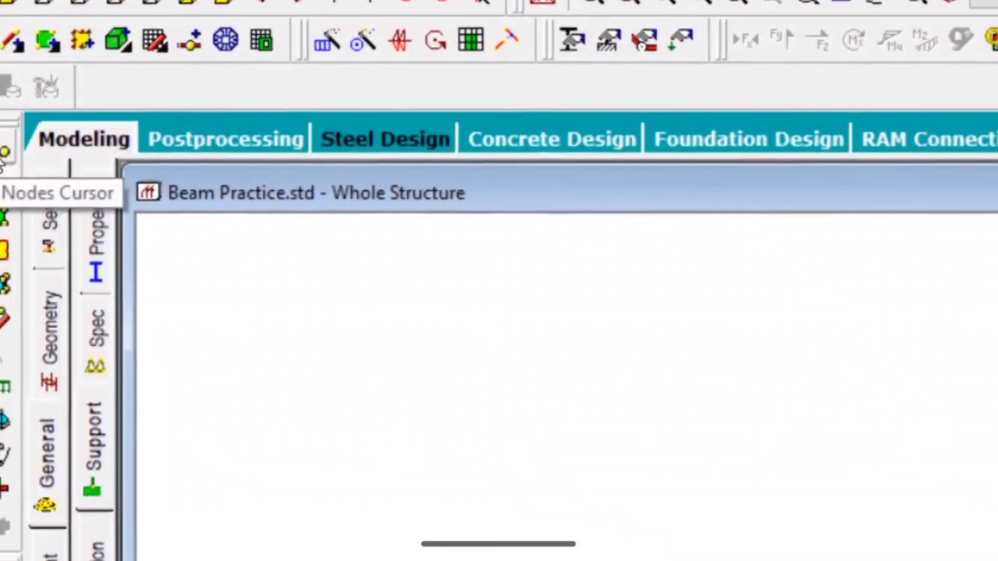
Step: Assign the fixed Support 2 to node 1 at the beam's start, using the Assign To Selected Nodes method
{"action": "left_click", "coordinate": [1, 139]}
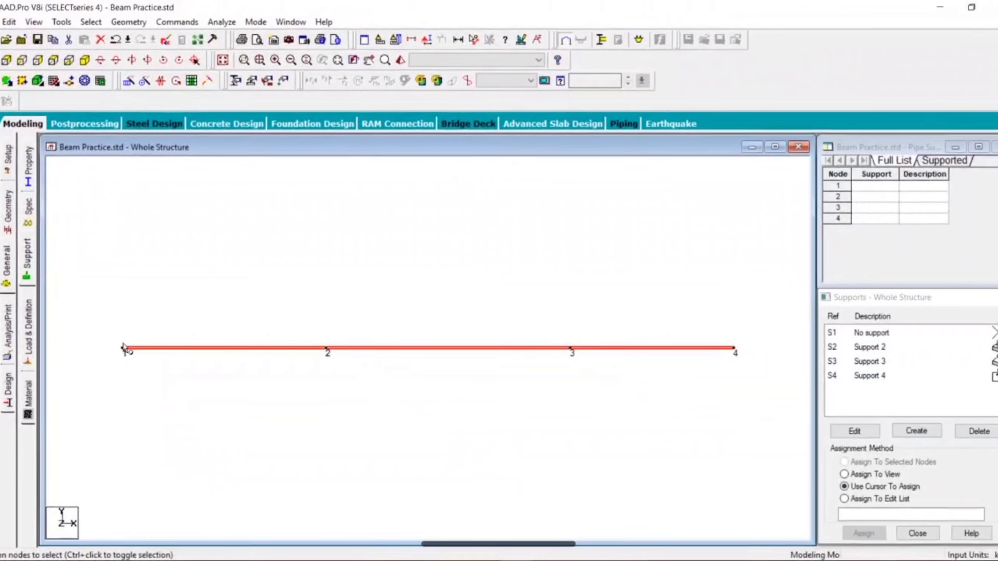
{"action": "left_click", "coordinate": [122, 348]}
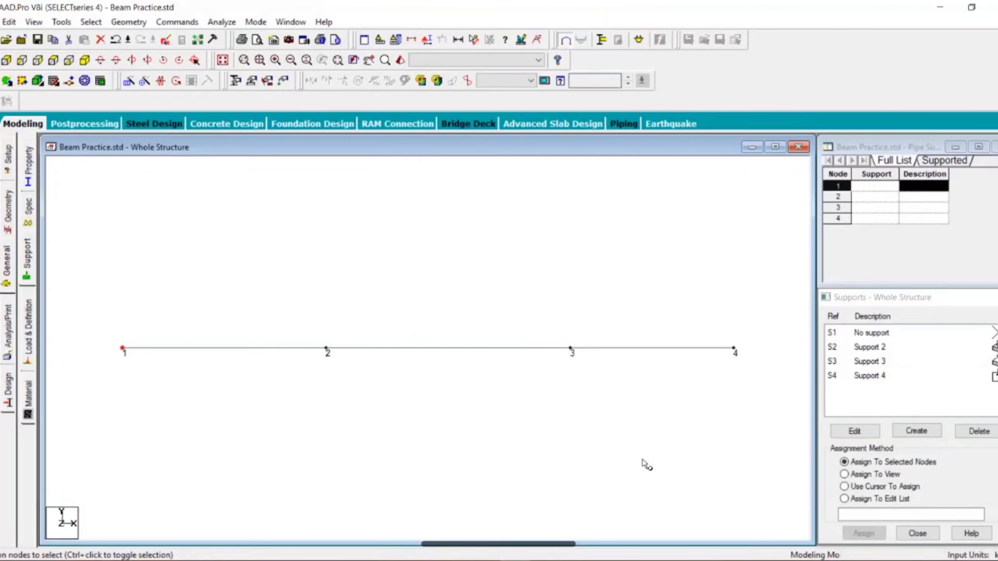
{"action": "left_click", "coordinate": [880, 347]}
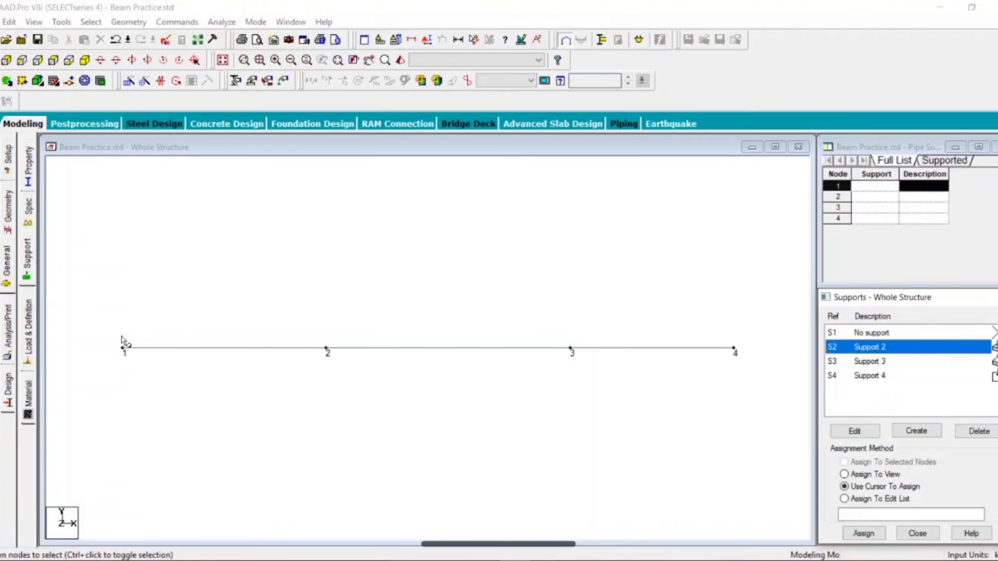
{"action": "left_click", "coordinate": [122, 348]}
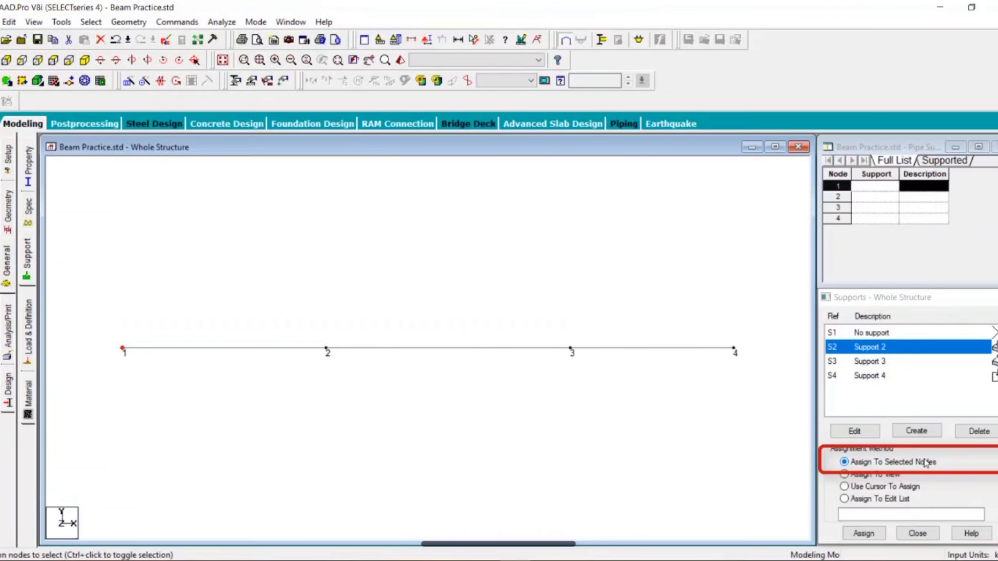
{"action": "left_click", "coordinate": [866, 534]}
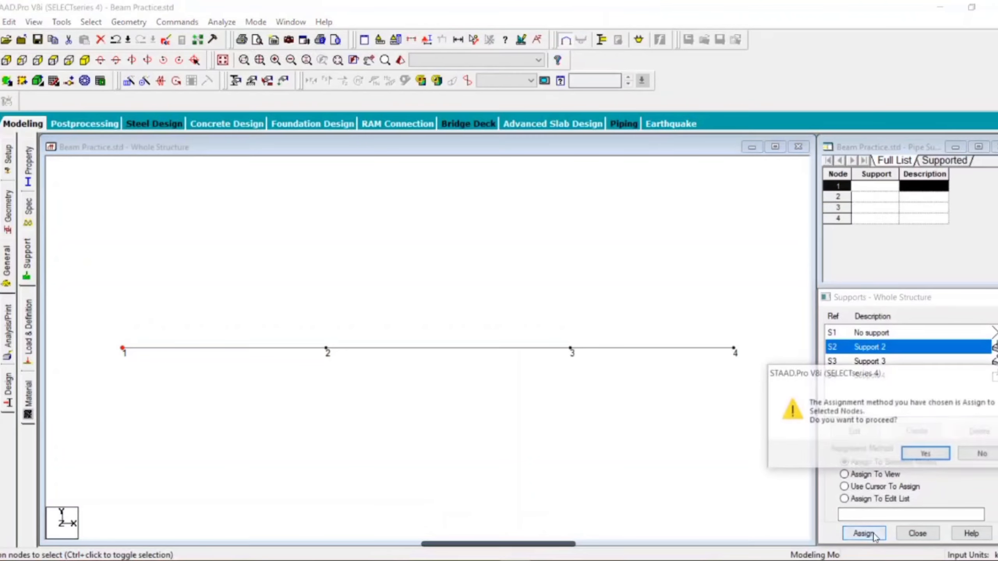
{"action": "left_click", "coordinate": [915, 455]}
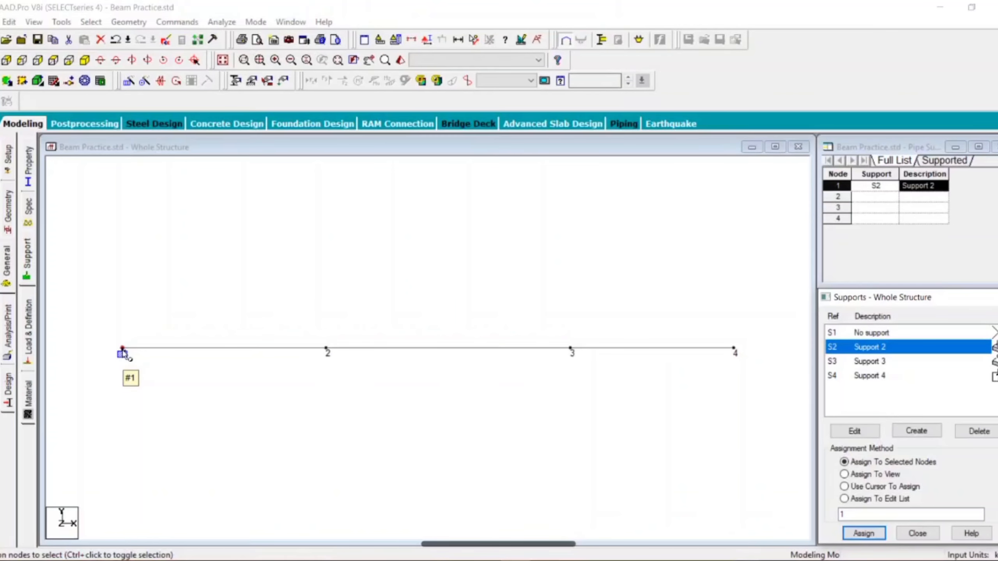
Step: Assign the roller Support 4 to node 2 using the Use Cursor To Assign method
{"action": "left_click", "coordinate": [868, 476]}
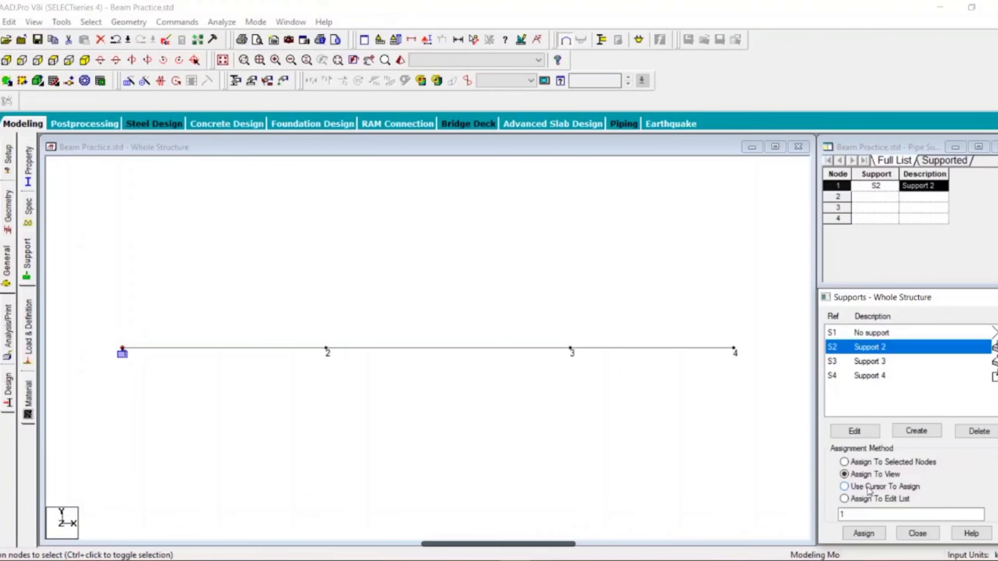
{"action": "left_click", "coordinate": [845, 487]}
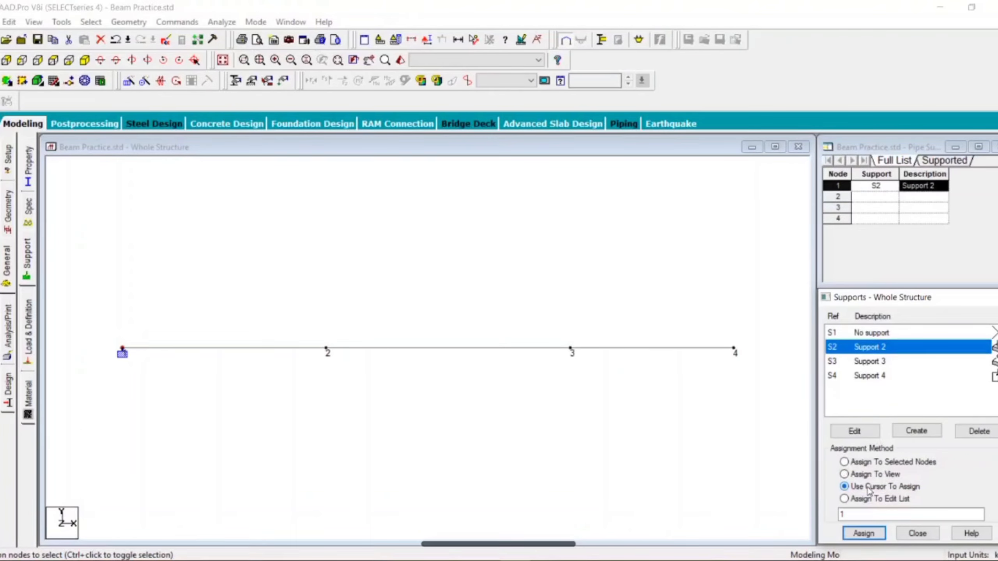
{"action": "left_click", "coordinate": [864, 533]}
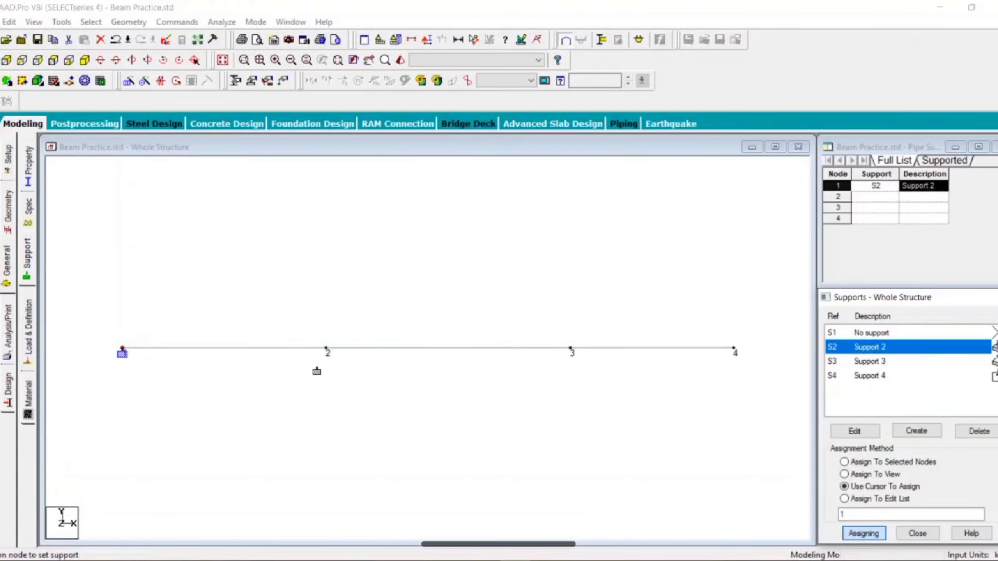
{"action": "left_click", "coordinate": [327, 348]}
{"action": "left_click", "coordinate": [860, 376]}
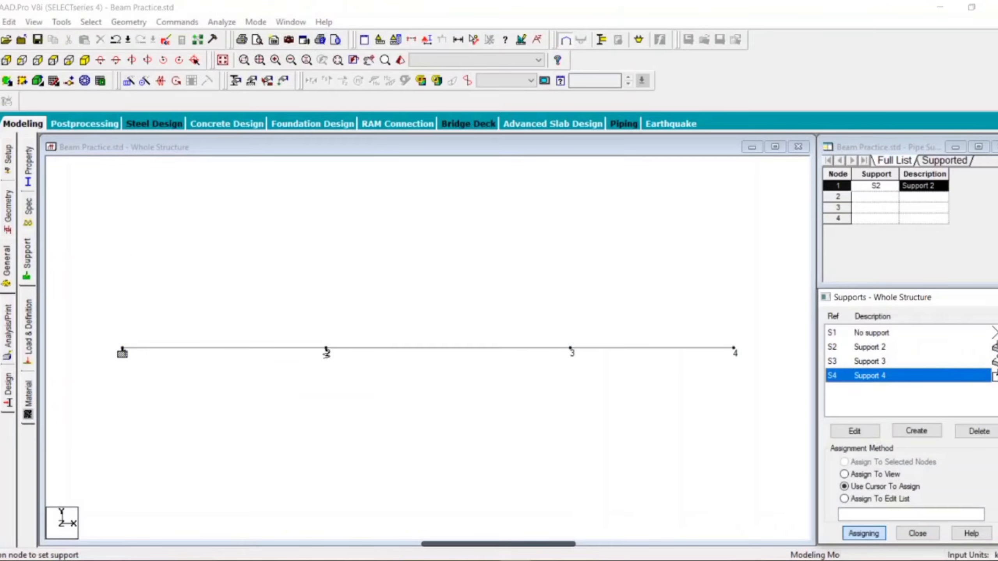
{"action": "left_click", "coordinate": [327, 351]}
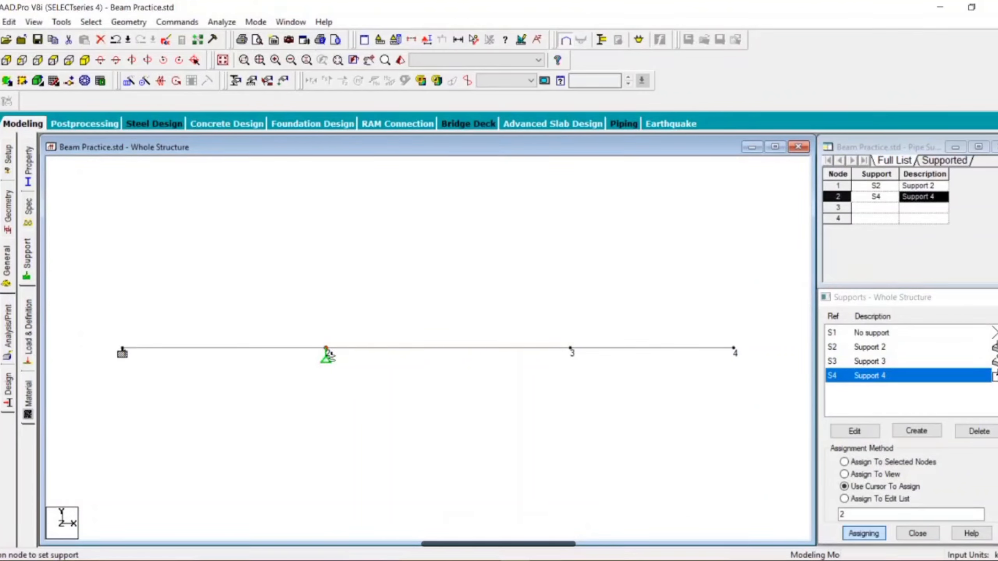
Step: Assign the pinned Support 3 to nodes 3 and 4 with the cursor
{"action": "left_click", "coordinate": [864, 360]}
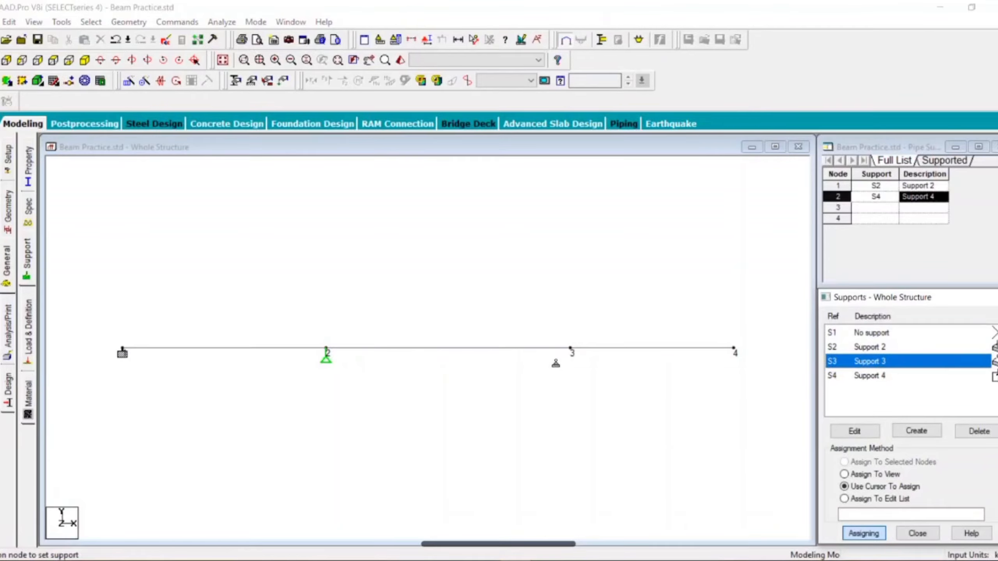
{"action": "left_click", "coordinate": [571, 350]}
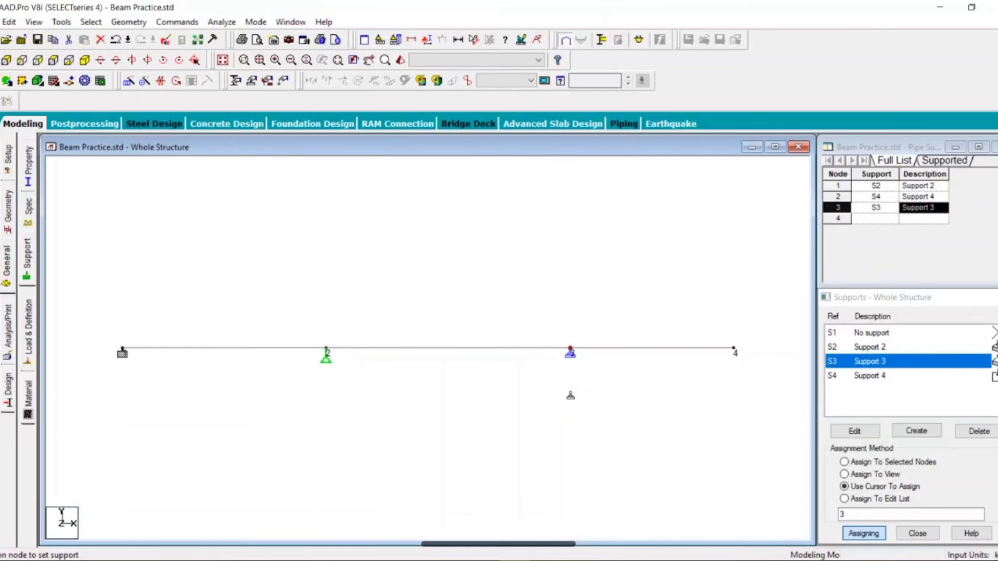
{"action": "left_click", "coordinate": [734, 350]}
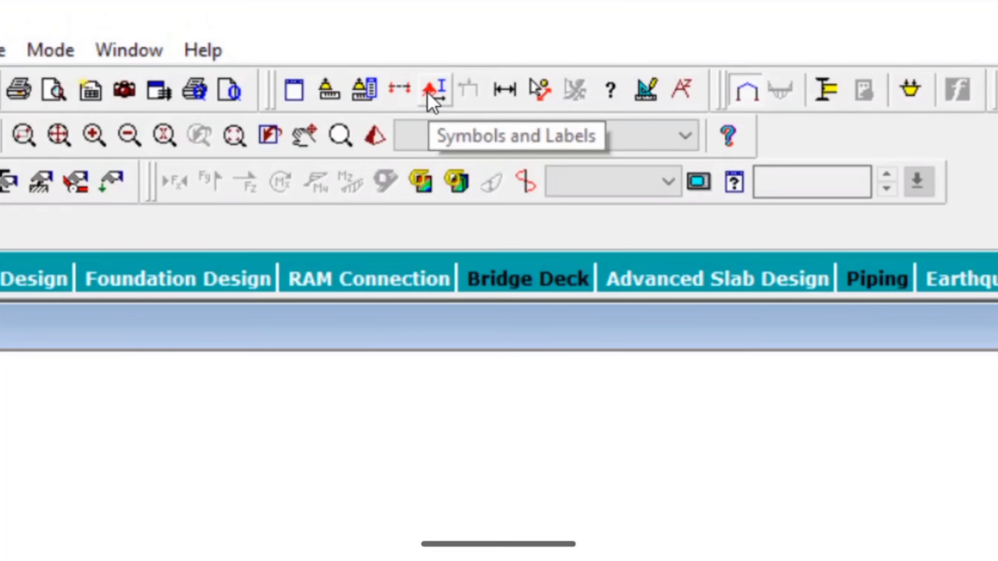
Step: Turn off the node number labels in the structure's diagram settings
{"action": "left_click", "coordinate": [428, 92]}
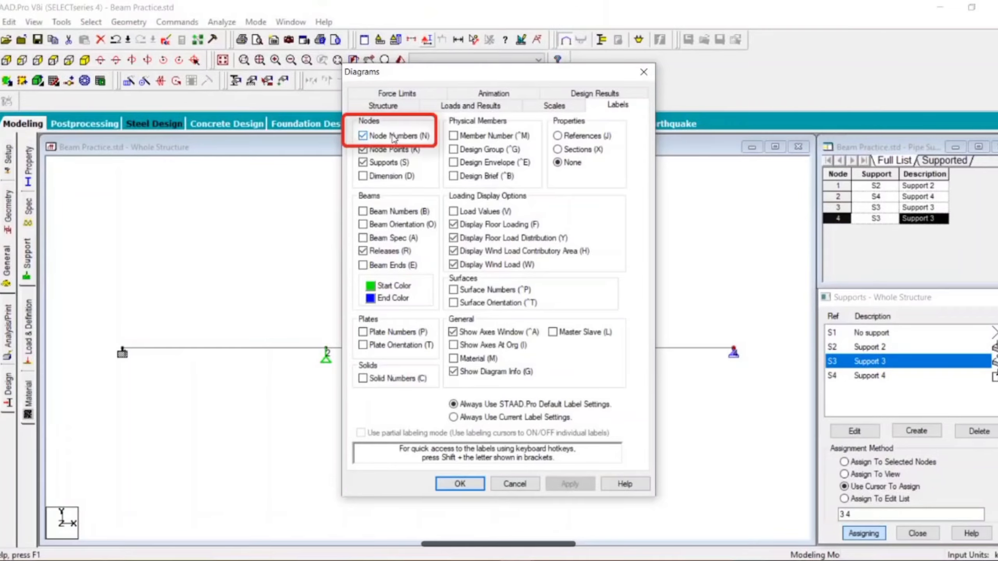
{"action": "left_click", "coordinate": [394, 136]}
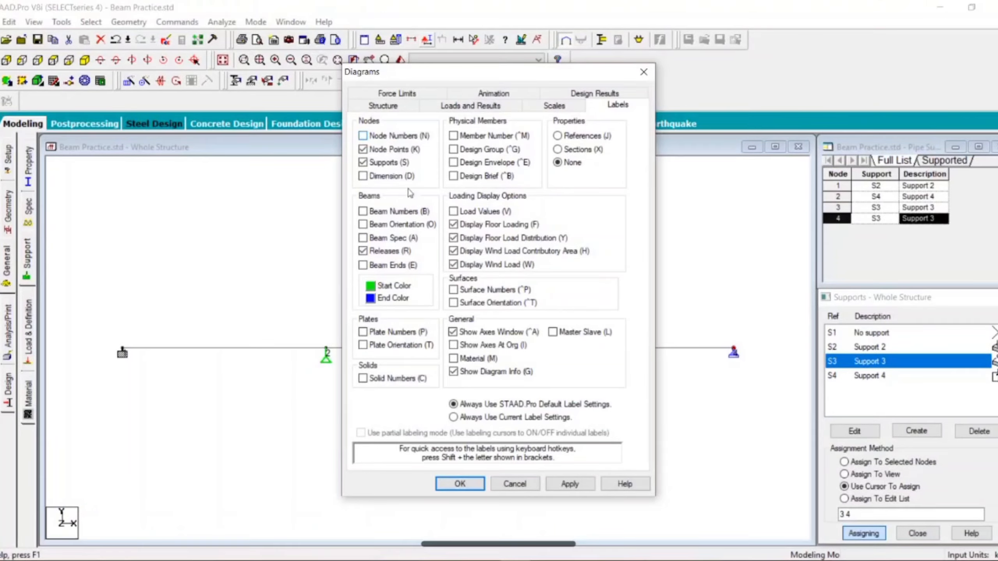
{"action": "left_click", "coordinate": [459, 484]}
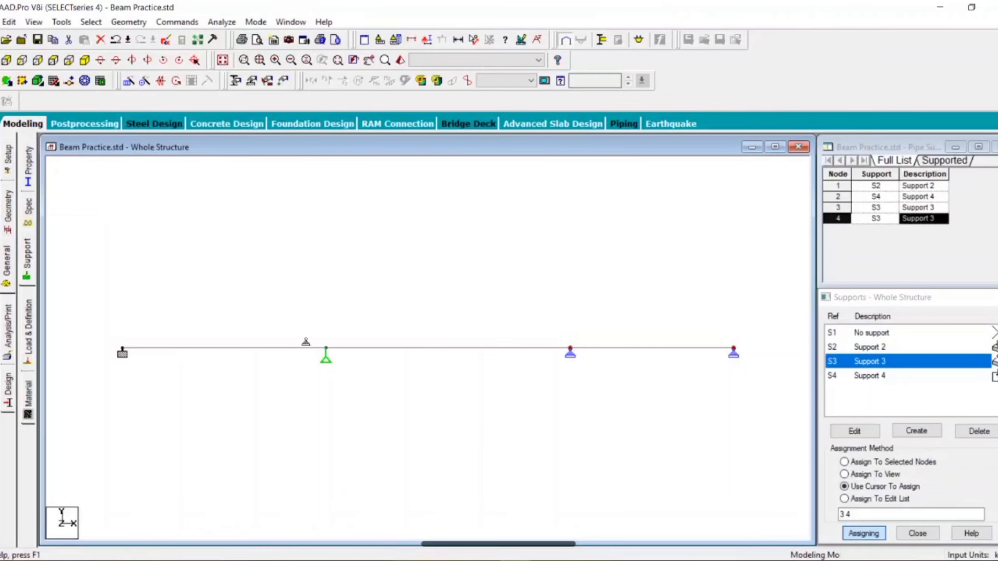
Step: Add primary load case 1 with the title Dead and the loading type Dead
{"action": "left_click", "coordinate": [29, 329]}
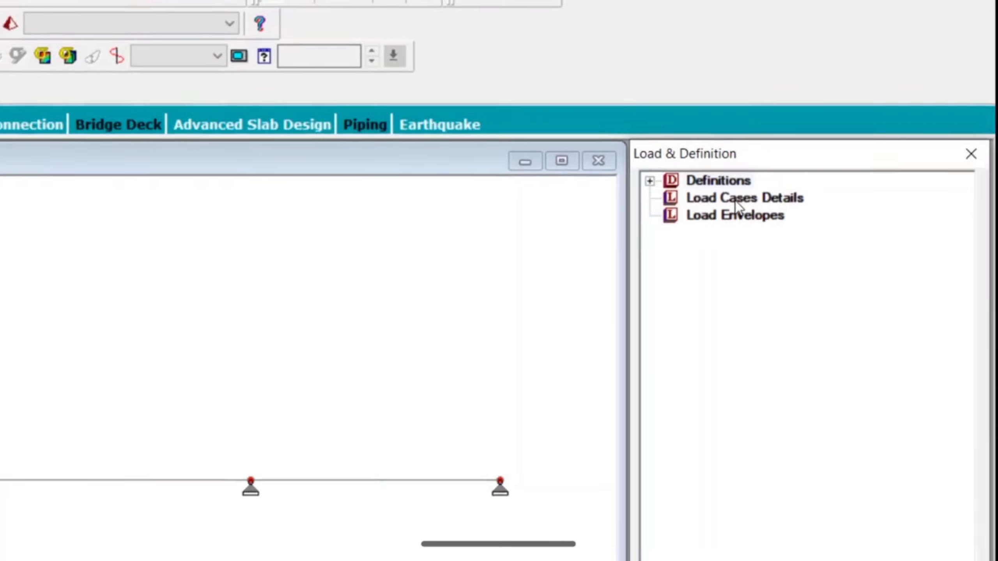
{"action": "left_click", "coordinate": [733, 199]}
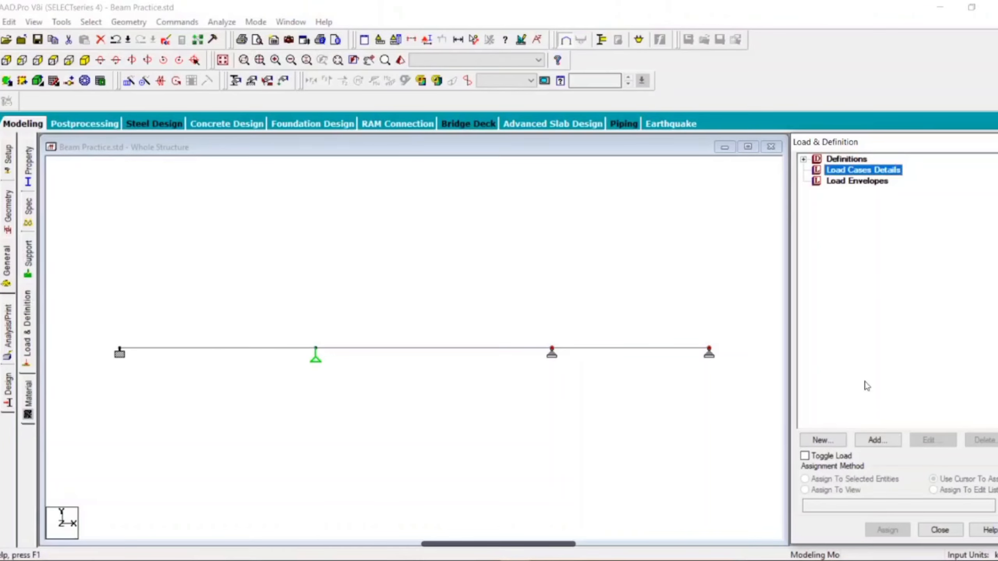
{"action": "left_click", "coordinate": [875, 440]}
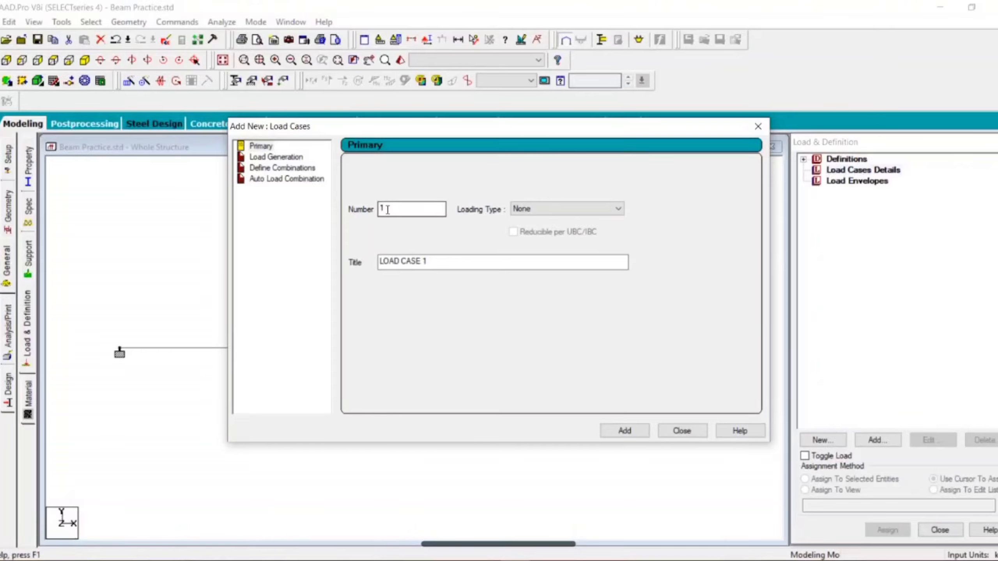
{"action": "left_click_drag", "start_coordinate": [438, 261], "coordinate": [322, 262]}
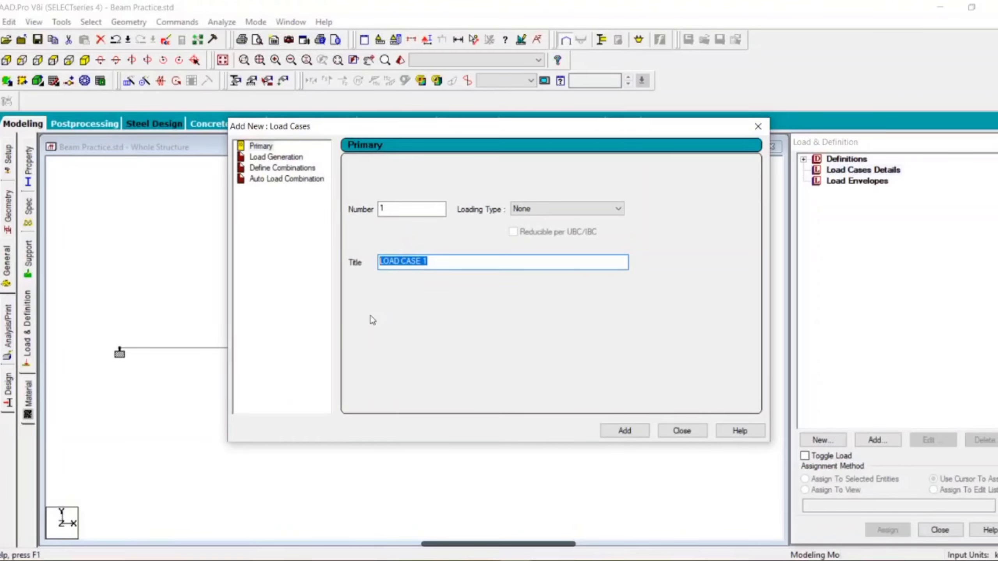
{"action": "type", "text": "Dead"}
{"action": "left_click", "coordinate": [550, 205]}
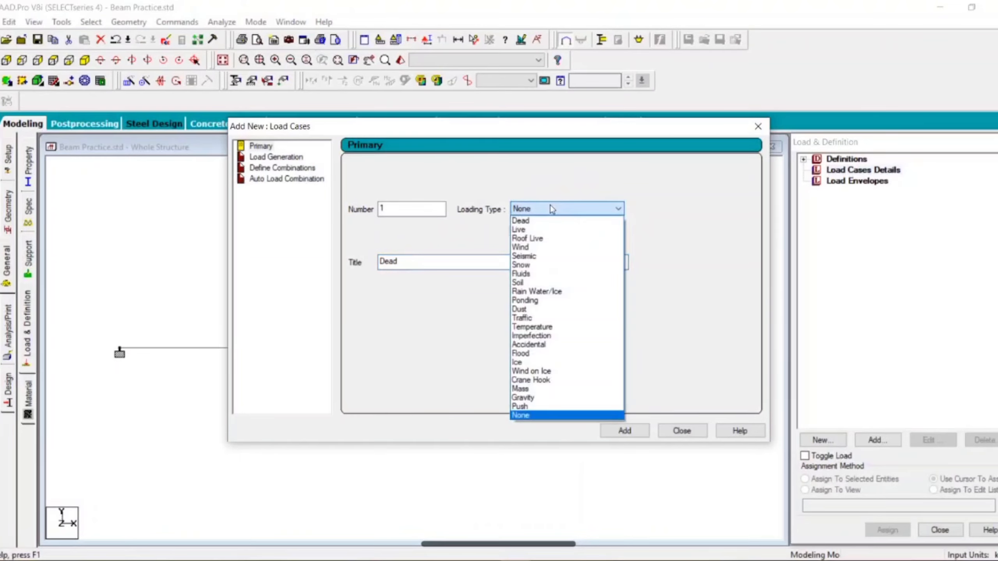
{"action": "left_click", "coordinate": [545, 222]}
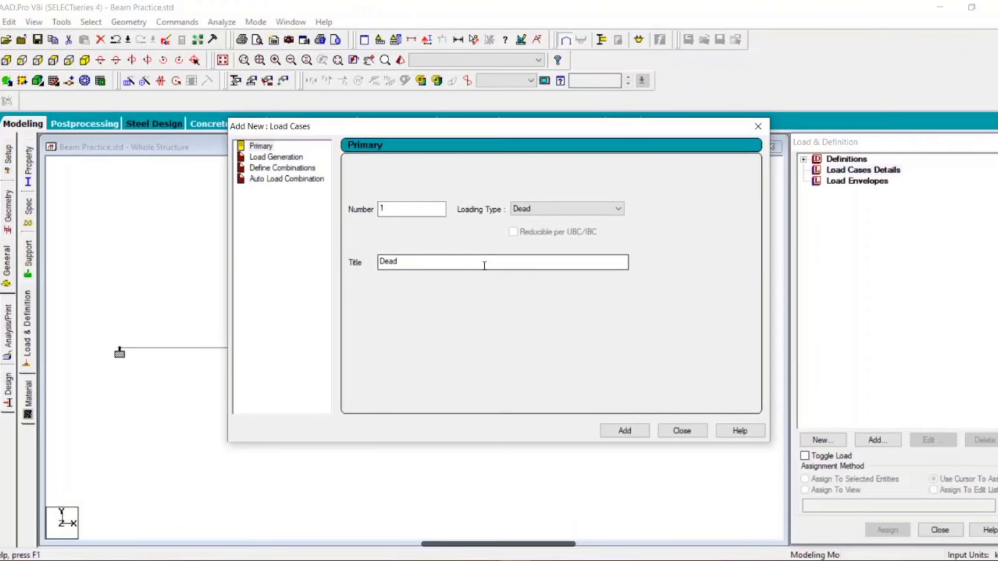
{"action": "left_click", "coordinate": [626, 432]}
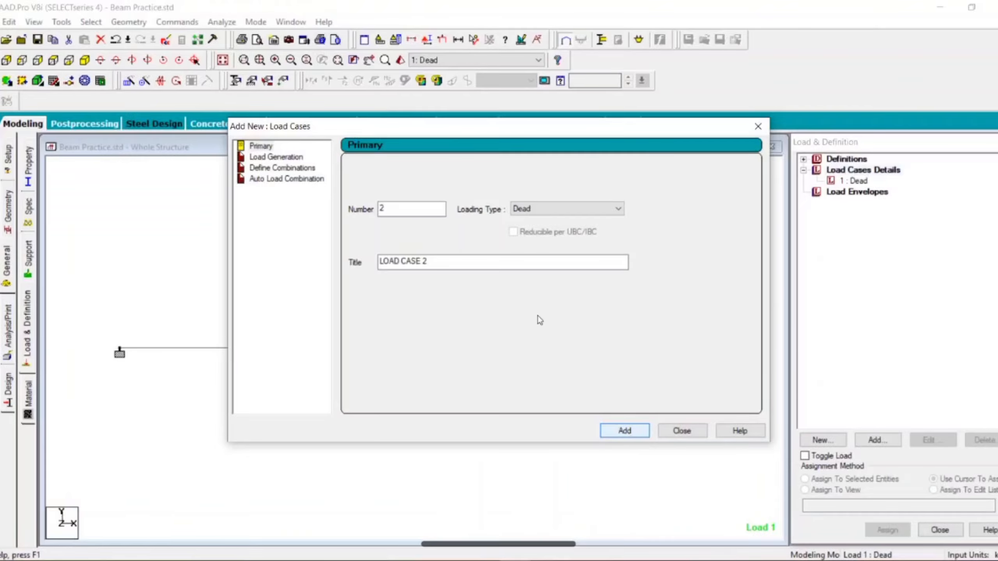
Step: Add primary load case 2 with the title Live and the loading type Live, and finish adding load cases
{"action": "left_click", "coordinate": [440, 262]}
{"action": "left_click_drag", "start_coordinate": [394, 264], "coordinate": [307, 264]}
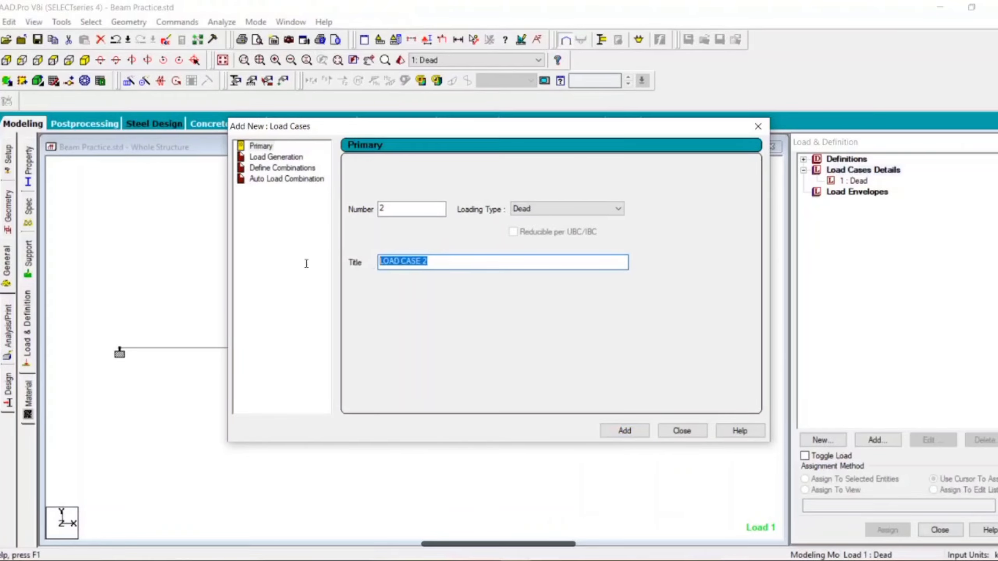
{"action": "type", "text": "Live"}
{"action": "left_click", "coordinate": [537, 212]}
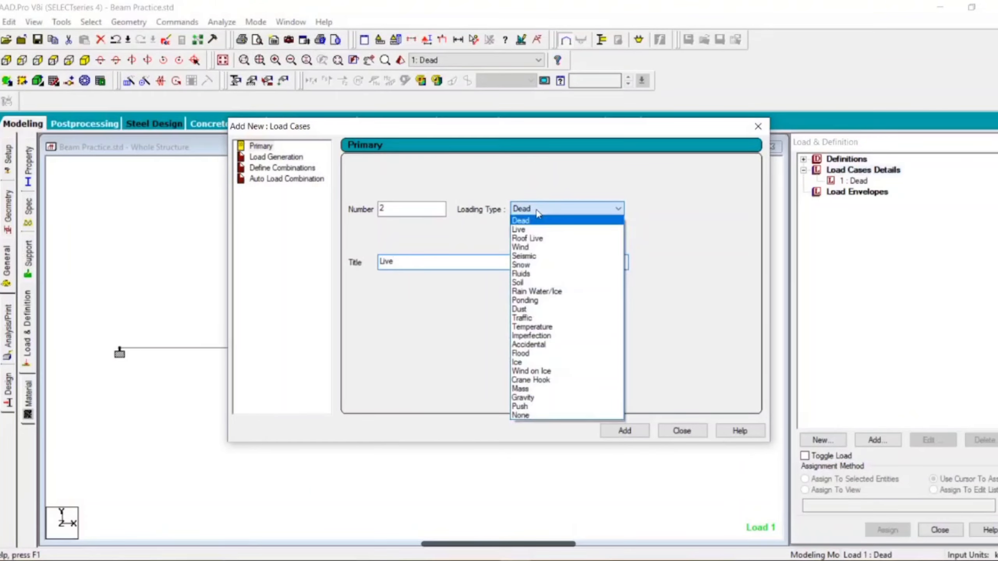
{"action": "left_click", "coordinate": [527, 230]}
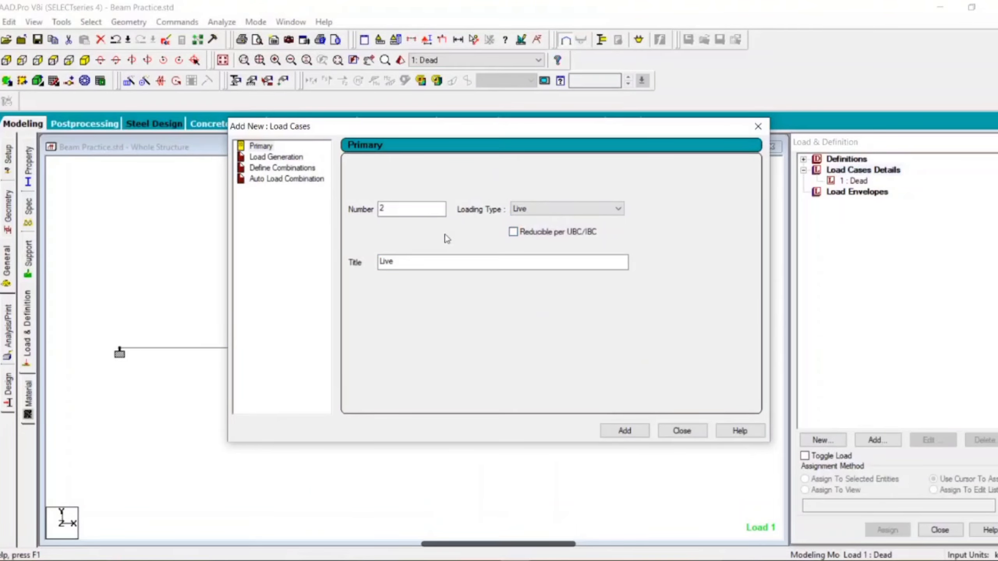
{"action": "left_click", "coordinate": [625, 430]}
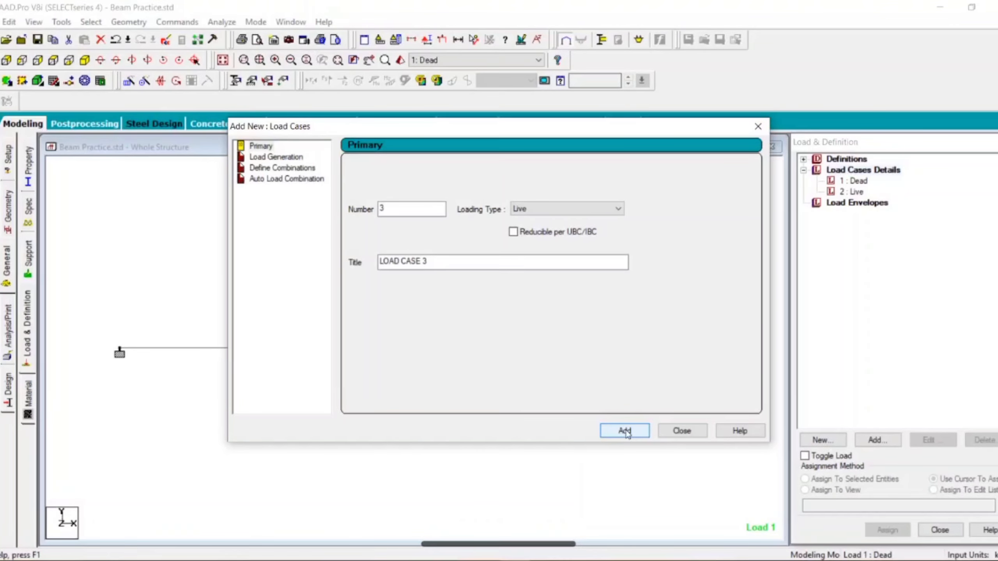
{"action": "left_click", "coordinate": [698, 434]}
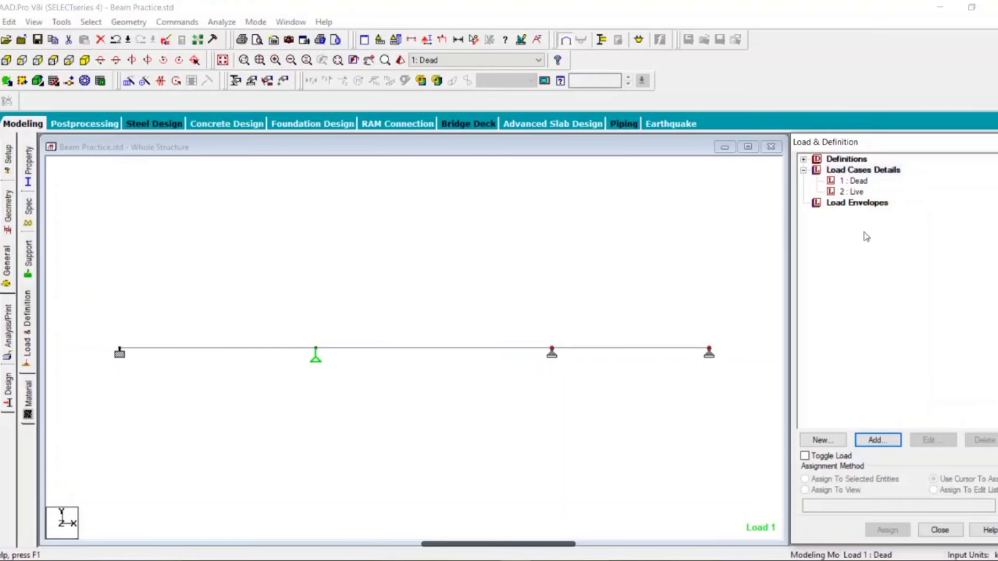
Step: Start adding a load item to load case 1 Dead and choose the Selfweight Load type
{"action": "left_click", "coordinate": [859, 182]}
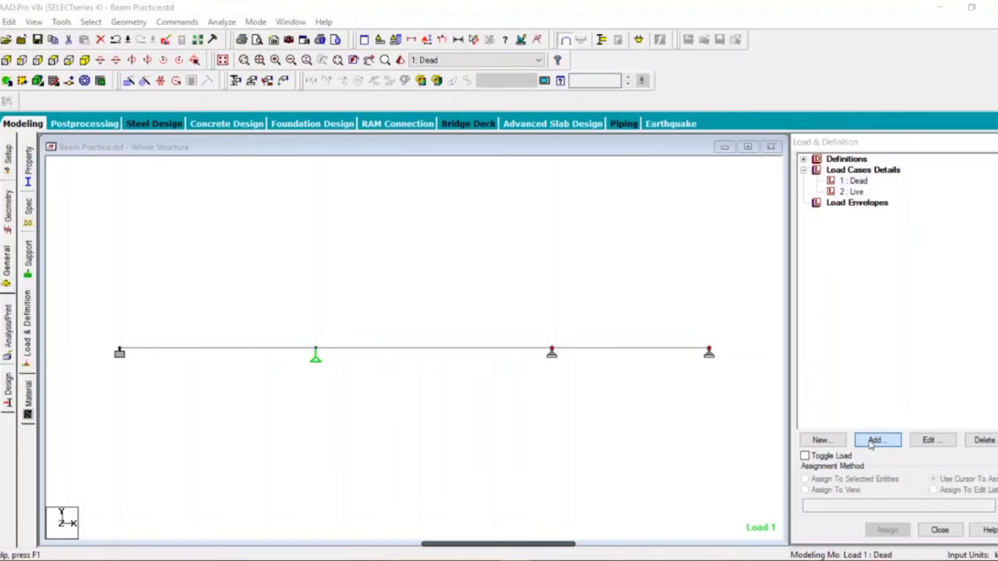
{"action": "left_click", "coordinate": [868, 441]}
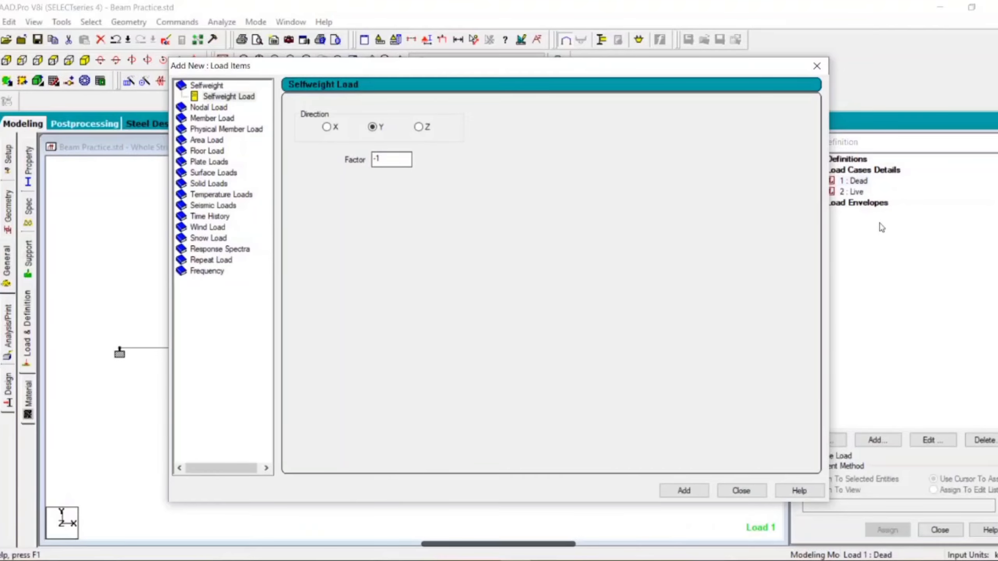
{"action": "left_click", "coordinate": [230, 97]}
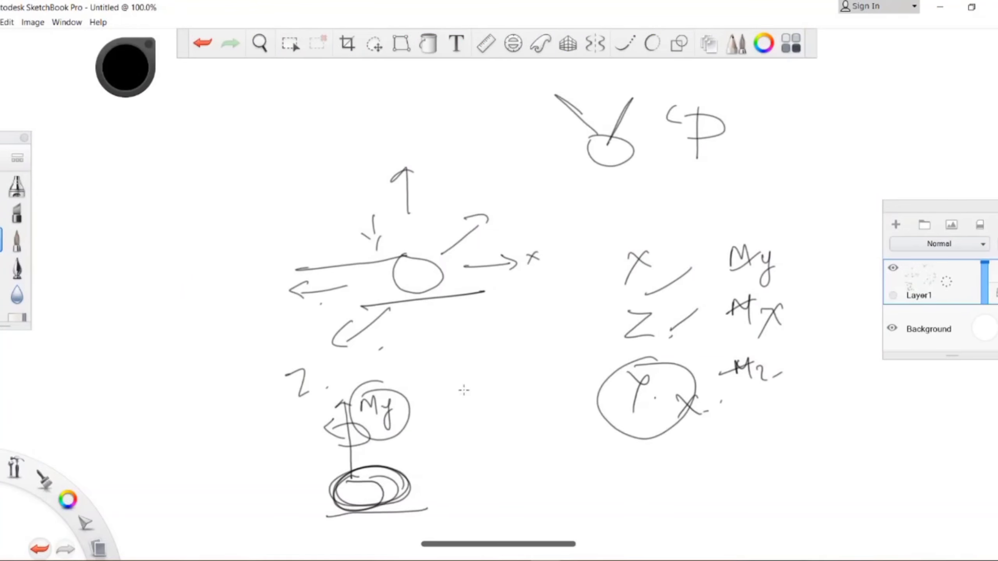
Step: Switch to Autodesk SketchBook Pro and clear all the old drawings from Layer1
{"action": "key", "text": "ctrl+a"}
{"action": "key", "text": "Delete"}
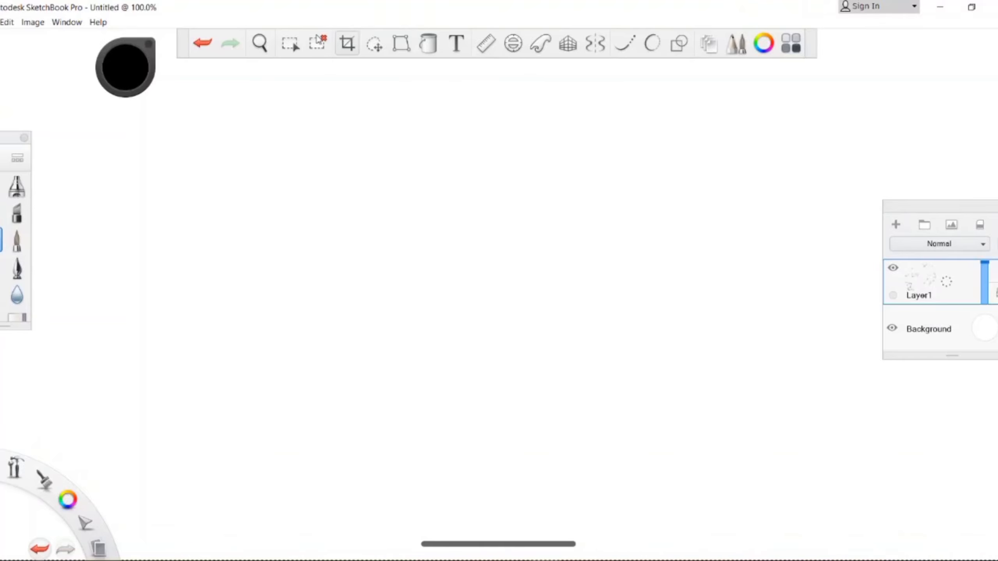
{"action": "left_click", "coordinate": [318, 43]}
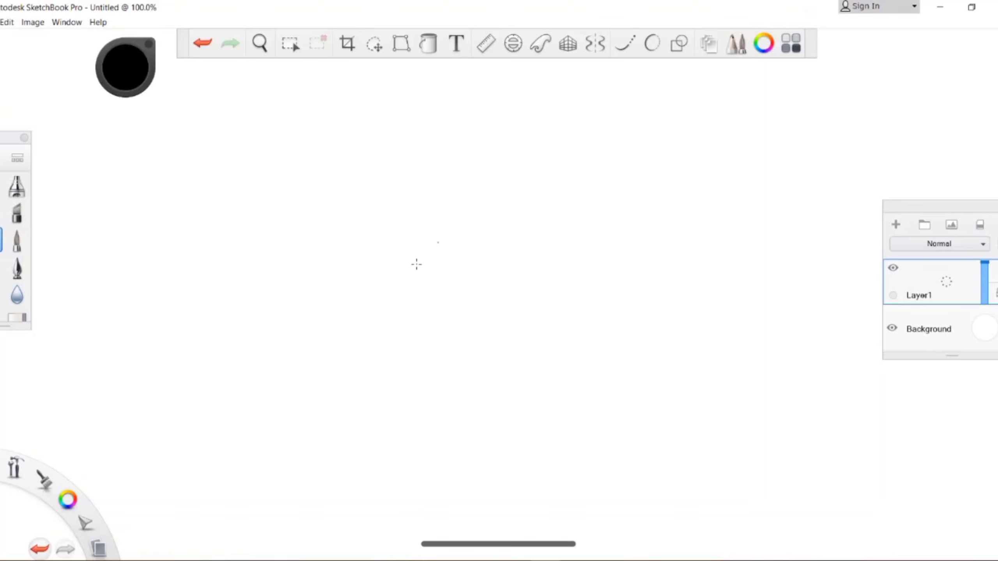
Step: Sketch the beam's rectangular cross-section labelled 0.3 high and 0.2 wide, and extend its top face backward in perspective
{"action": "left_click_drag", "start_coordinate": [350, 271], "coordinate": [355, 313]}
{"action": "mouse_move", "coordinate": [377, 262]}
{"action": "left_mouse_down"}
{"action": "mouse_move", "coordinate": [345, 266]}
{"action": "mouse_move", "coordinate": [428, 323]}
{"action": "mouse_move", "coordinate": [358, 325]}
{"action": "left_mouse_up"}
{"action": "left_click", "coordinate": [314, 311]}
{"action": "mouse_move", "coordinate": [290, 300]}
{"action": "left_mouse_down"}
{"action": "mouse_move", "coordinate": [331, 309]}
{"action": "mouse_move", "coordinate": [357, 347]}
{"action": "mouse_move", "coordinate": [412, 351]}
{"action": "left_mouse_up"}
{"action": "left_click", "coordinate": [346, 314]}
{"action": "left_click", "coordinate": [391, 348]}
{"action": "left_click", "coordinate": [427, 346]}
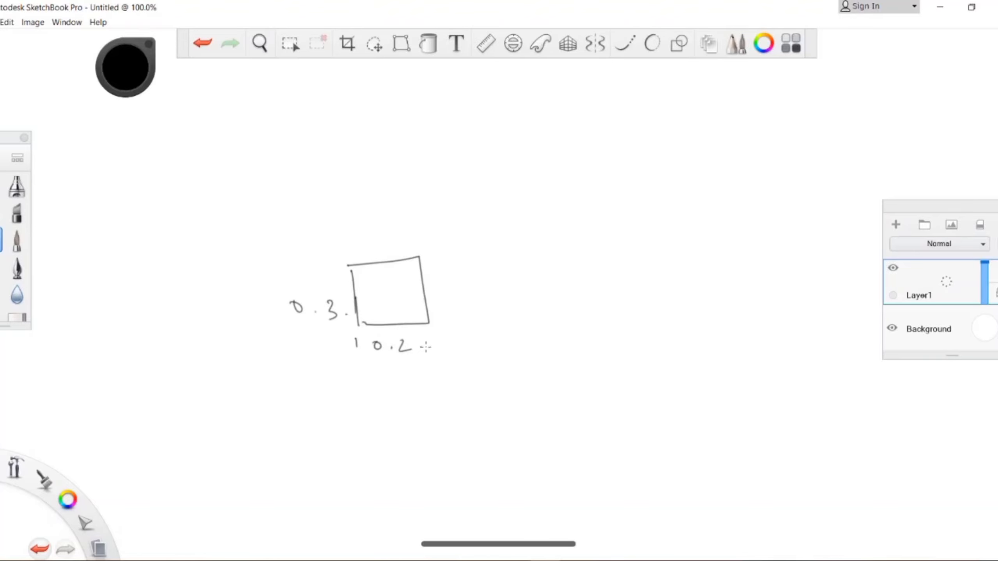
{"action": "mouse_move", "coordinate": [422, 208]}
{"action": "left_mouse_down"}
{"action": "mouse_move", "coordinate": [347, 267]}
{"action": "mouse_move", "coordinate": [466, 177]}
{"action": "left_mouse_up"}
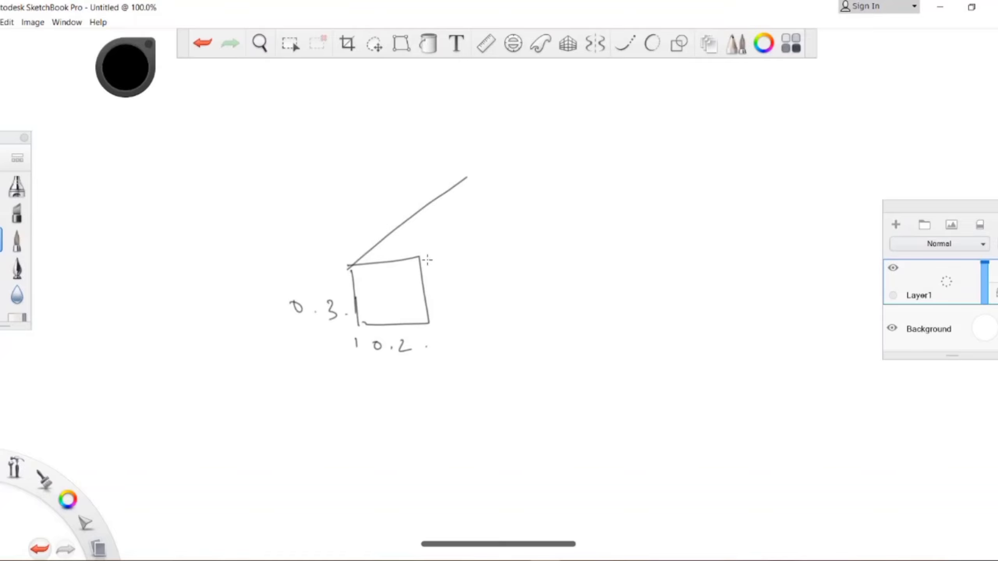
{"action": "left_click_drag", "start_coordinate": [423, 255], "coordinate": [535, 168]}
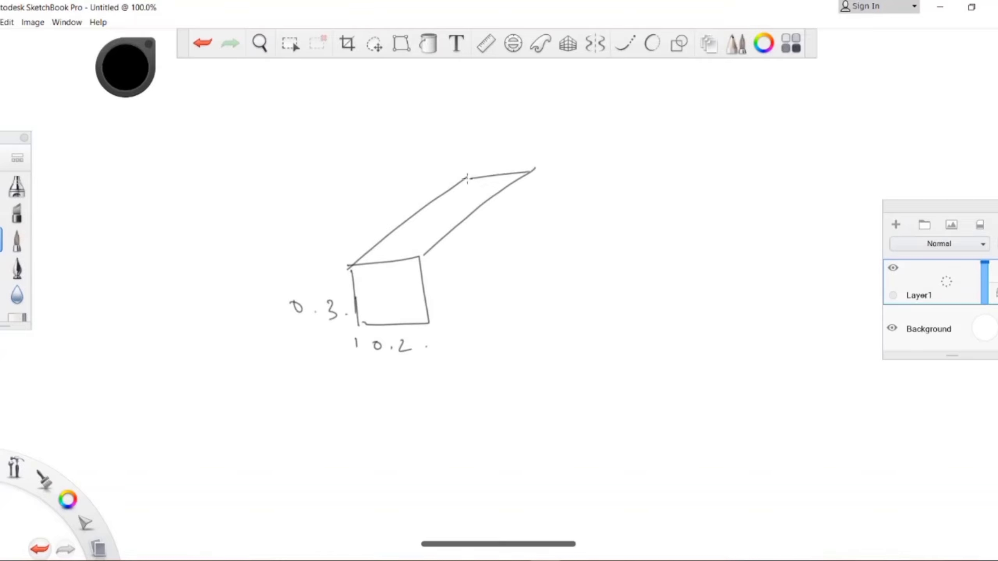
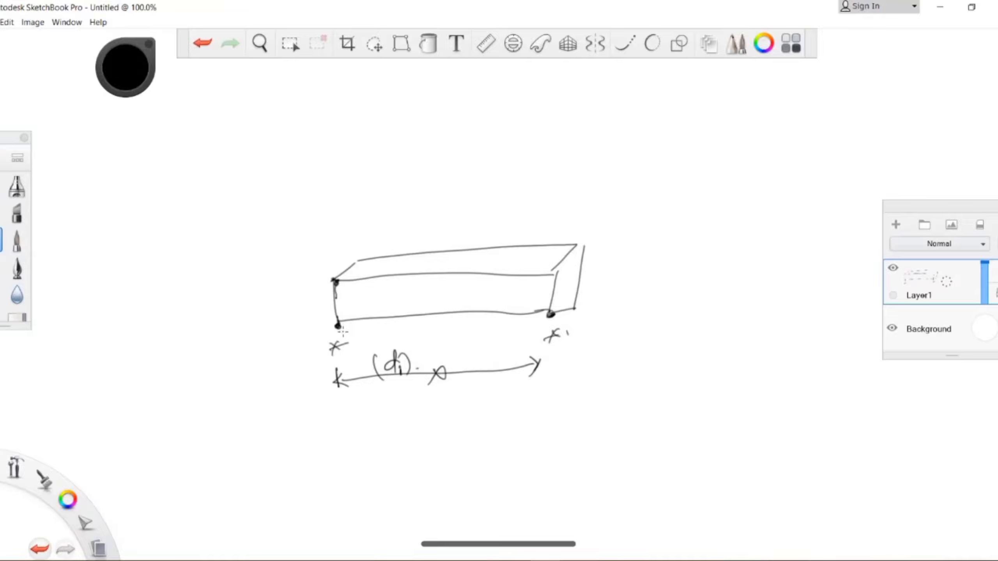
Step: Write the value (2.5 m) below the beam sketch's d1 dimension, link it with an arrow, and thicken the beam's near end edge
{"action": "mouse_move", "coordinate": [339, 423]}
{"action": "left_mouse_down"}
{"action": "mouse_move", "coordinate": [339, 437]}
{"action": "mouse_move", "coordinate": [352, 437]}
{"action": "left_mouse_up"}
{"action": "left_click_drag", "start_coordinate": [368, 429], "coordinate": [378, 435]}
{"action": "mouse_move", "coordinate": [339, 412]}
{"action": "left_mouse_down"}
{"action": "mouse_move", "coordinate": [330, 431]}
{"action": "mouse_move", "coordinate": [343, 452]}
{"action": "left_mouse_up"}
{"action": "left_click_drag", "start_coordinate": [404, 409], "coordinate": [408, 439]}
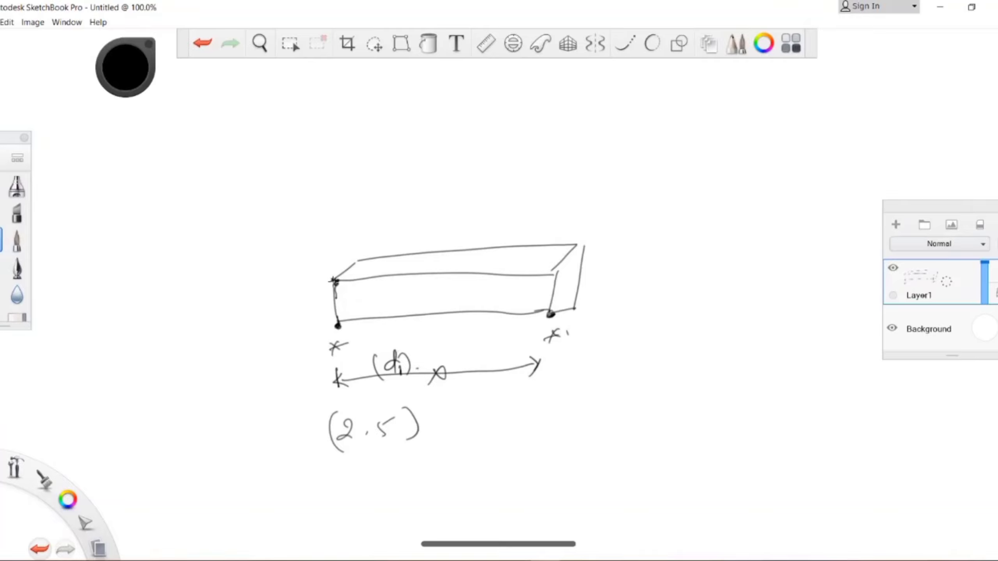
{"action": "left_click_drag", "start_coordinate": [334, 283], "coordinate": [340, 338]}
{"action": "mouse_move", "coordinate": [400, 378]}
{"action": "left_mouse_down"}
{"action": "mouse_move", "coordinate": [363, 415]}
{"action": "mouse_move", "coordinate": [417, 432]}
{"action": "left_mouse_up"}
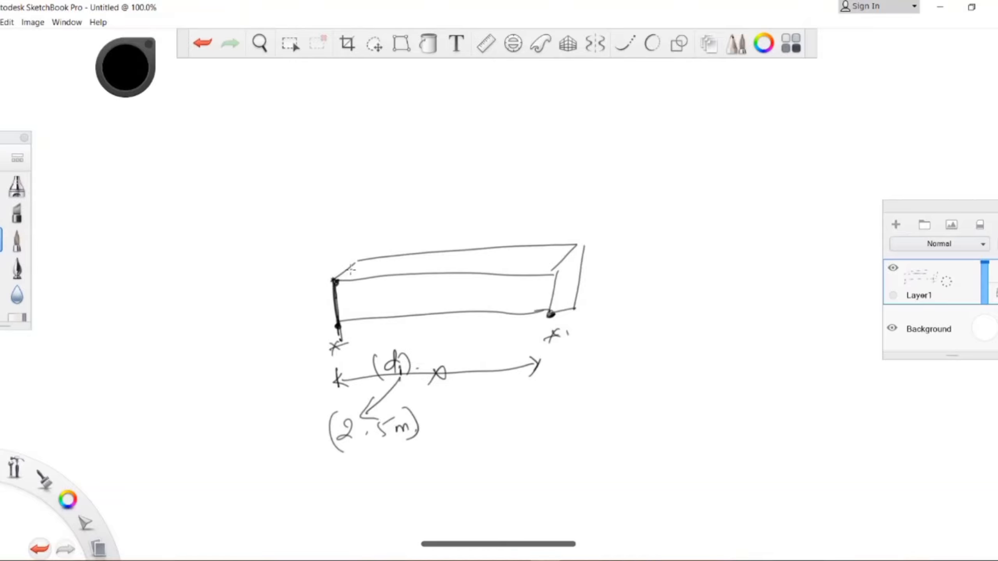
Step: Mark the centreline of the beam's top face with dots and label its mid-point with a leader reading d2 = 0
{"action": "left_click", "coordinate": [369, 269]}
{"action": "left_click", "coordinate": [394, 271]}
{"action": "left_click_drag", "start_coordinate": [425, 269], "coordinate": [430, 267]}
{"action": "left_click", "coordinate": [452, 267]}
{"action": "left_click", "coordinate": [513, 264]}
{"action": "left_click", "coordinate": [562, 265]}
{"action": "mouse_move", "coordinate": [562, 264]}
{"action": "left_mouse_down"}
{"action": "mouse_move", "coordinate": [580, 252]}
{"action": "mouse_move", "coordinate": [568, 269]}
{"action": "left_mouse_up"}
{"action": "mouse_move", "coordinate": [577, 254]}
{"action": "left_mouse_down"}
{"action": "mouse_move", "coordinate": [569, 264]}
{"action": "mouse_move", "coordinate": [575, 252]}
{"action": "left_mouse_up"}
{"action": "mouse_move", "coordinate": [440, 264]}
{"action": "left_mouse_down"}
{"action": "mouse_move", "coordinate": [478, 235]}
{"action": "mouse_move", "coordinate": [498, 236]}
{"action": "left_mouse_up"}
{"action": "mouse_move", "coordinate": [508, 231]}
{"action": "left_mouse_down"}
{"action": "mouse_move", "coordinate": [535, 219]}
{"action": "mouse_move", "coordinate": [520, 219]}
{"action": "left_mouse_up"}
{"action": "left_click_drag", "start_coordinate": [518, 225], "coordinate": [524, 224]}
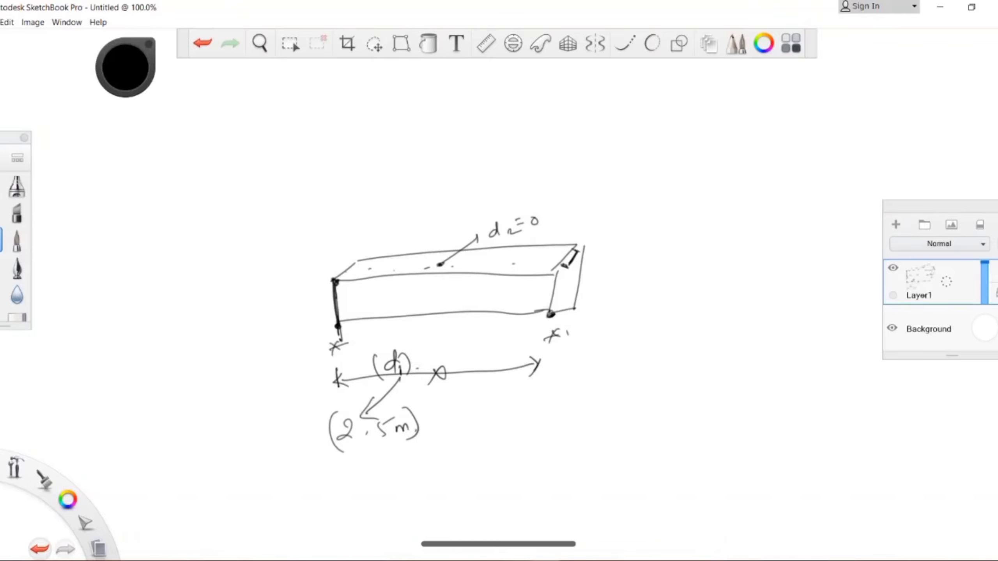
Step: Switch to STAAD.Pro and add a concentrated force of -20 kN at d1 2.5 m in the GY direction to load case 2 Live
{"action": "left_click", "coordinate": [510, 558]}
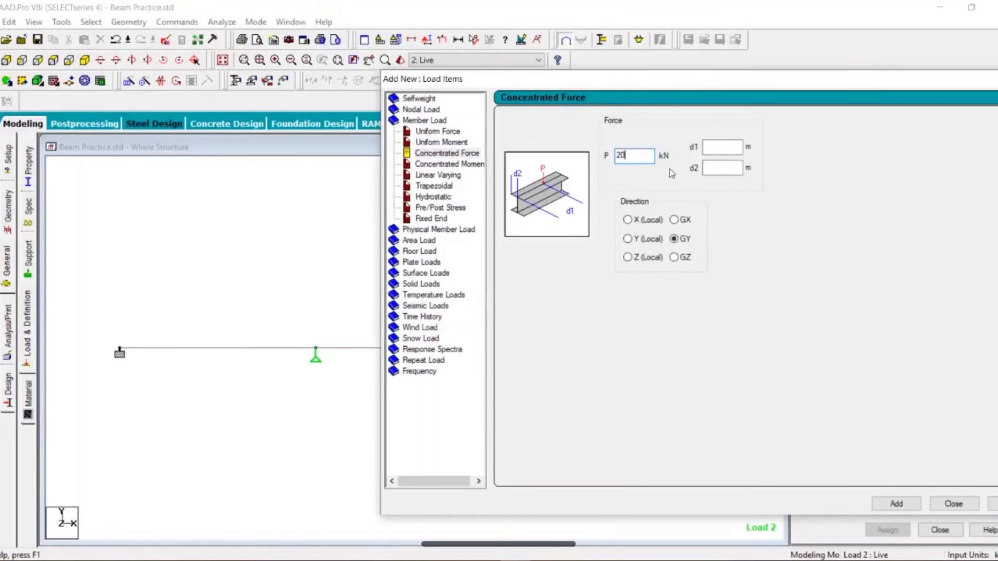
{"action": "left_click", "coordinate": [719, 146]}
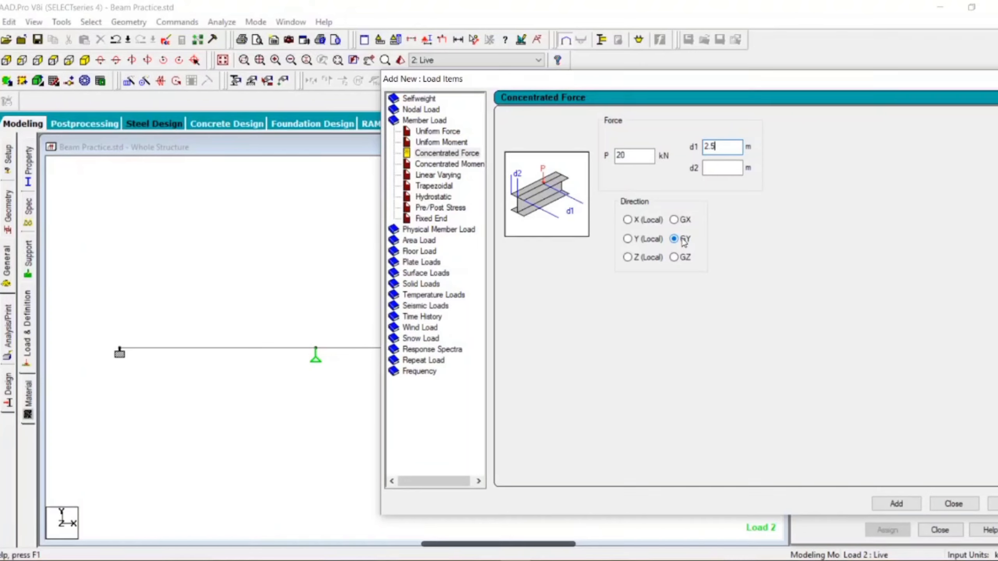
{"action": "left_click", "coordinate": [619, 156]}
{"action": "left_click", "coordinate": [896, 504]}
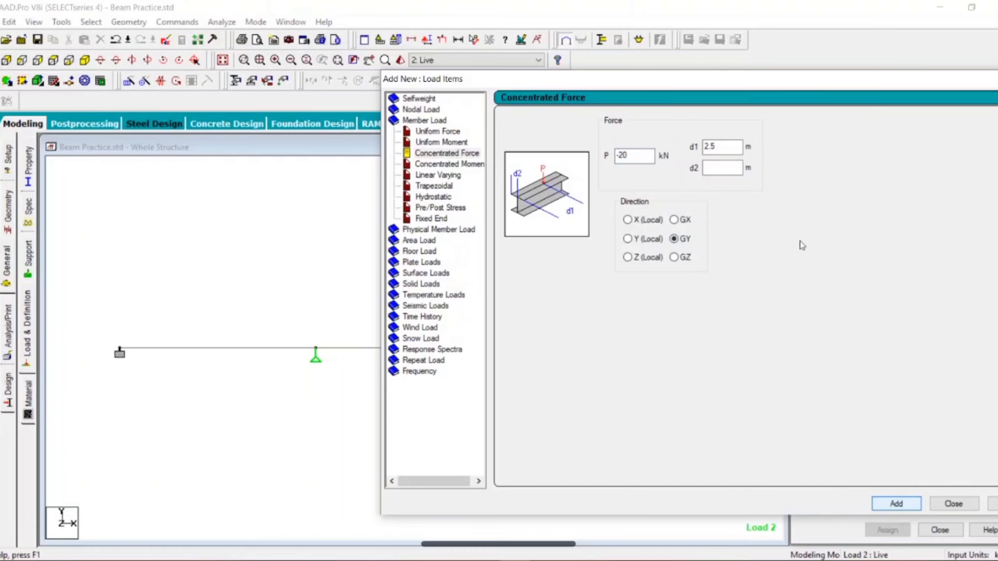
{"action": "left_click_drag", "start_coordinate": [749, 81], "coordinate": [355, 67]}
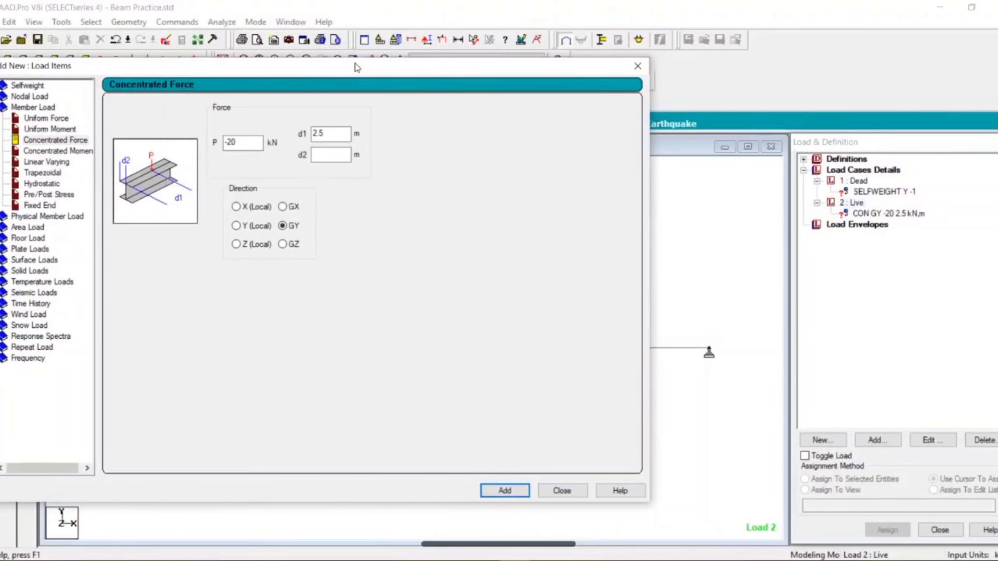
{"action": "left_click", "coordinate": [890, 220]}
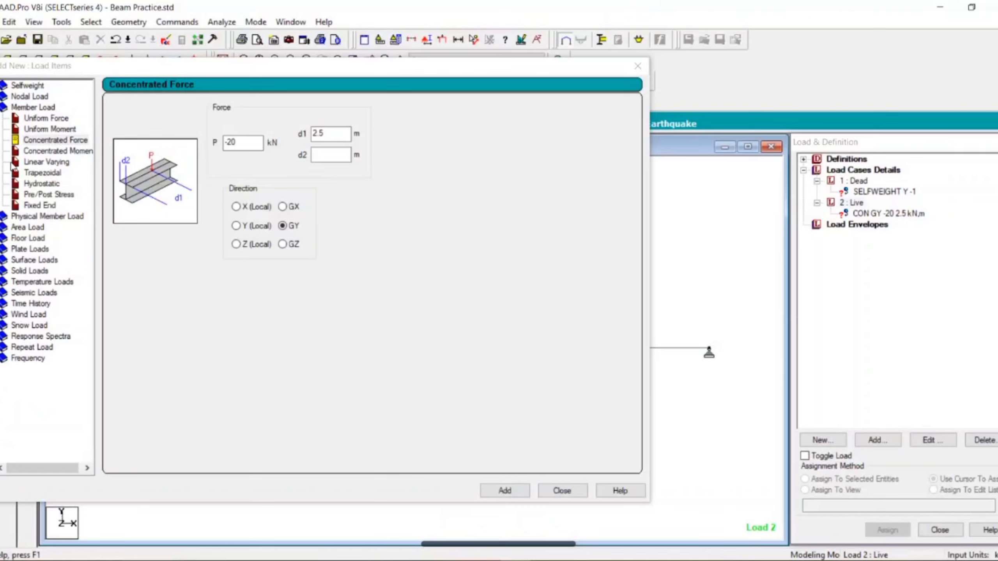
Step: Choose the Uniform Force member load and set W1 to -10 kN/m
{"action": "left_click", "coordinate": [49, 122]}
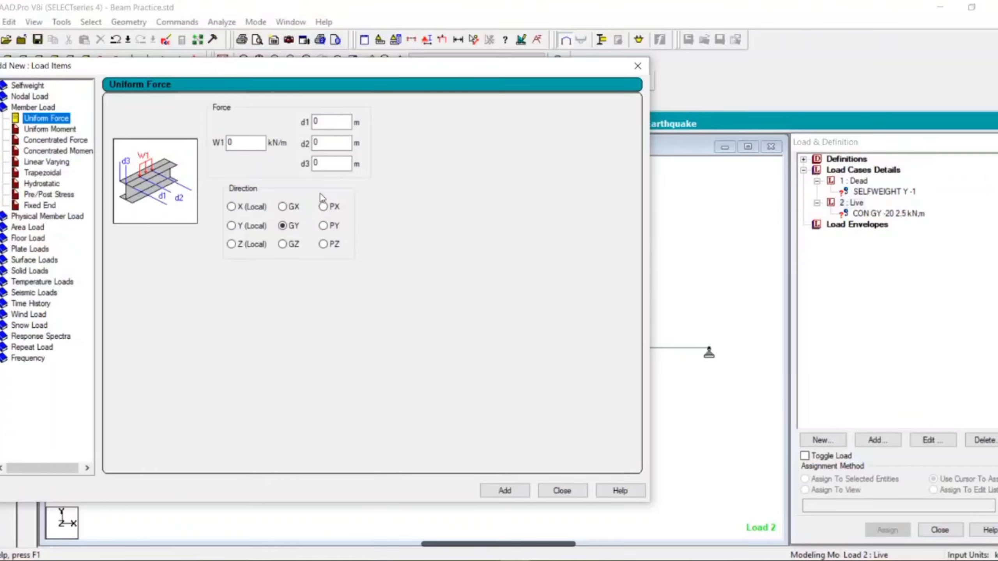
{"action": "key", "text": "Tab"}
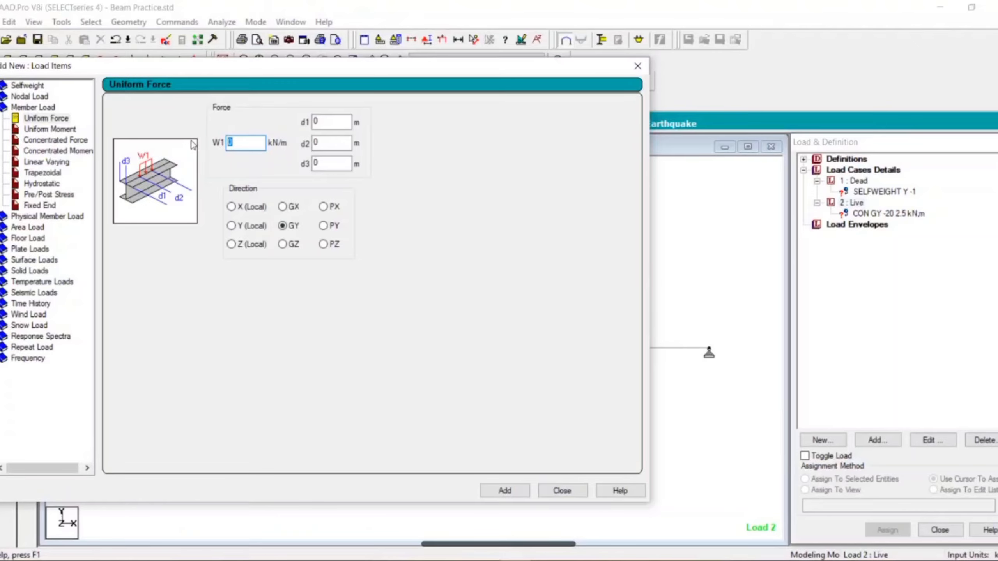
{"action": "type", "text": "-10"}
Step: Switch to Autodesk SketchBook Pro and erase the old d1 and d2 notes around the beam sketch
{"action": "mouse_move", "coordinate": [509, 541]}
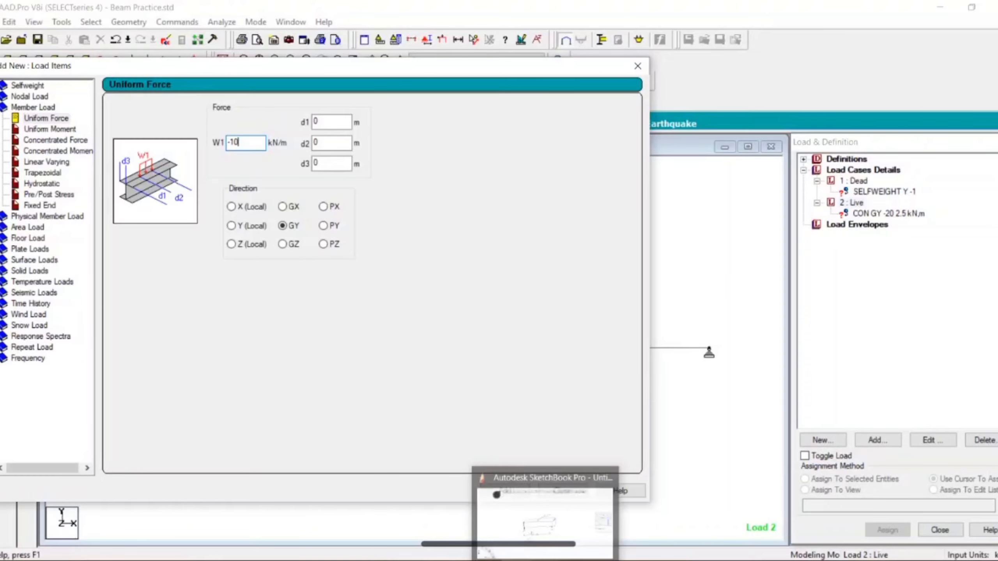
{"action": "left_click", "coordinate": [539, 524]}
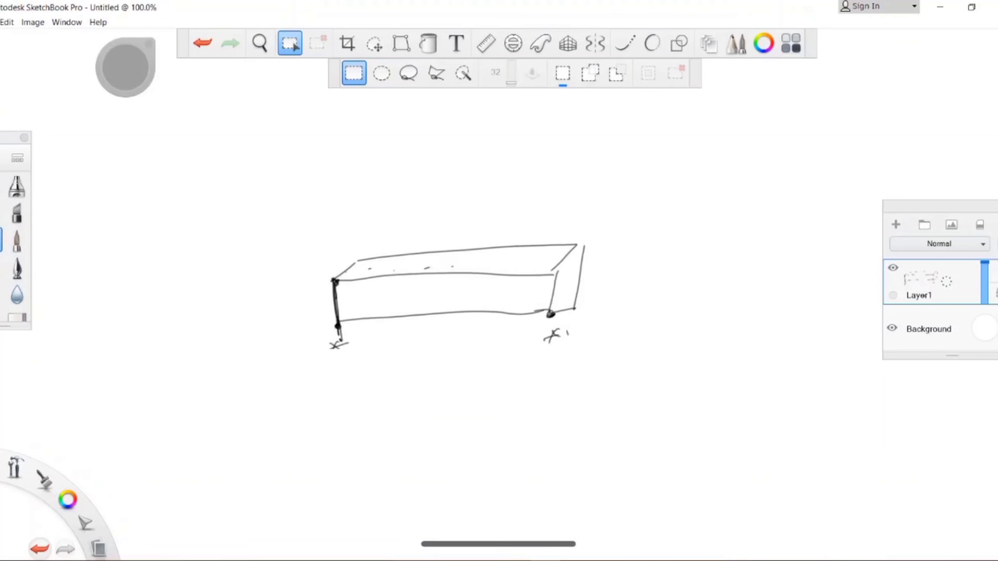
{"action": "left_click", "coordinate": [290, 42]}
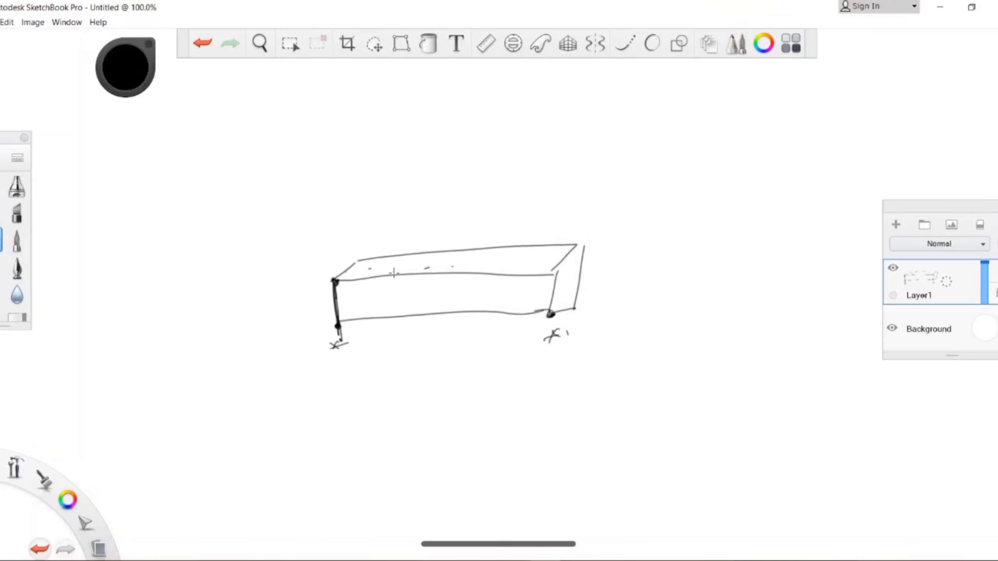
Step: Draw a short dimension below the beam starting at its near end and label it 1m
{"action": "mouse_move", "coordinate": [344, 327]}
{"action": "left_mouse_down"}
{"action": "mouse_move", "coordinate": [346, 370]}
{"action": "mouse_move", "coordinate": [375, 371]}
{"action": "left_mouse_up"}
{"action": "left_click_drag", "start_coordinate": [357, 386], "coordinate": [362, 394]}
{"action": "left_click_drag", "start_coordinate": [365, 389], "coordinate": [378, 393]}
{"action": "left_click", "coordinate": [380, 390]}
Step: Draw a distributed load with end ticks over the middle part of the beam's top and dimension its length as 2 m
{"action": "left_click_drag", "start_coordinate": [394, 274], "coordinate": [455, 272]}
{"action": "key", "text": "ctrl+z"}
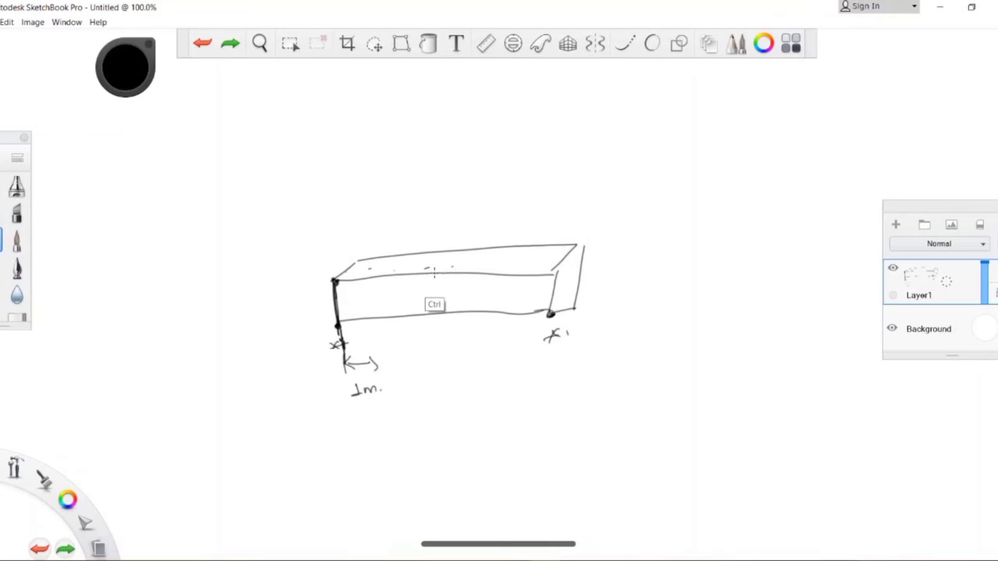
{"action": "left_click_drag", "start_coordinate": [396, 267], "coordinate": [476, 265]}
{"action": "left_click_drag", "start_coordinate": [399, 269], "coordinate": [399, 280]}
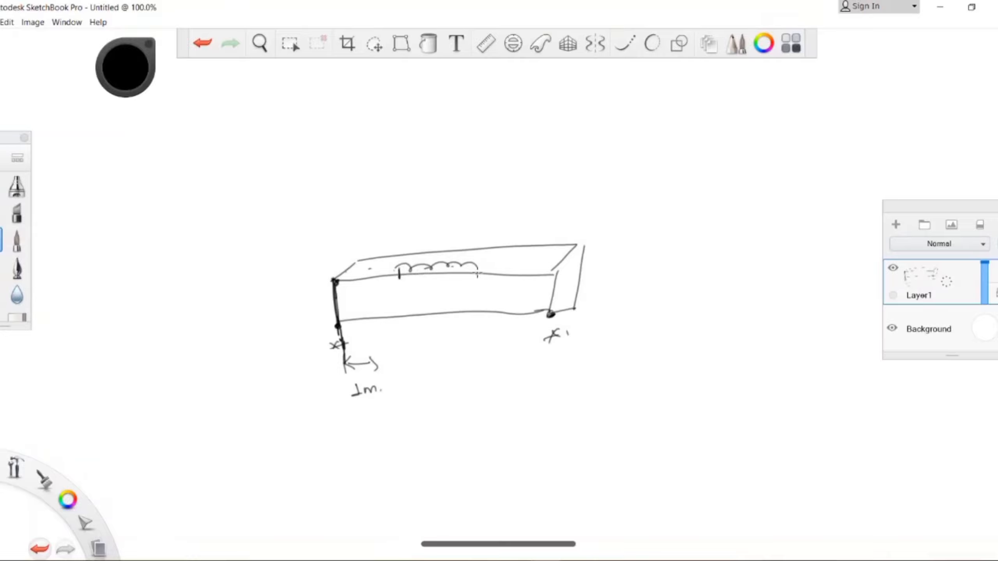
{"action": "left_click_drag", "start_coordinate": [478, 271], "coordinate": [478, 280]}
{"action": "mouse_move", "coordinate": [386, 352]}
{"action": "left_mouse_down"}
{"action": "mouse_move", "coordinate": [386, 368]}
{"action": "mouse_move", "coordinate": [414, 360]}
{"action": "left_mouse_up"}
{"action": "mouse_move", "coordinate": [422, 355]}
{"action": "left_mouse_down"}
{"action": "mouse_move", "coordinate": [432, 366]}
{"action": "mouse_move", "coordinate": [484, 365]}
{"action": "left_mouse_up"}
{"action": "left_click", "coordinate": [491, 364]}
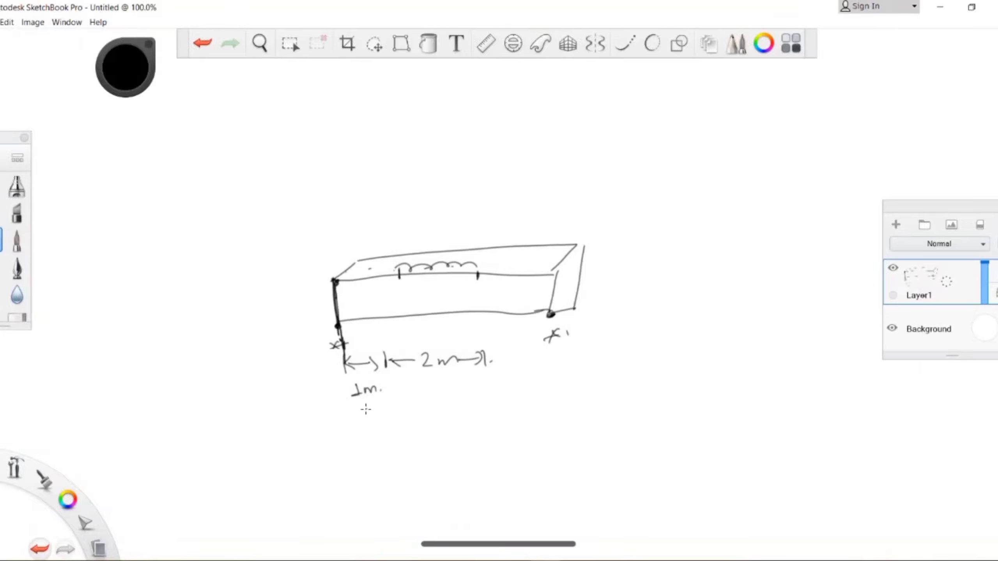
Step: Label the 1 m offset as d1 and the 2 m loaded length as d2 with arrows
{"action": "mouse_move", "coordinate": [354, 429]}
{"action": "left_mouse_down"}
{"action": "mouse_move", "coordinate": [379, 400]}
{"action": "mouse_move", "coordinate": [378, 412]}
{"action": "left_mouse_up"}
{"action": "left_click_drag", "start_coordinate": [339, 452], "coordinate": [337, 452]}
{"action": "left_click_drag", "start_coordinate": [341, 436], "coordinate": [355, 463]}
{"action": "left_click_drag", "start_coordinate": [451, 389], "coordinate": [501, 426]}
{"action": "left_click", "coordinate": [480, 401]}
{"action": "mouse_move", "coordinate": [504, 401]}
{"action": "left_mouse_down"}
{"action": "mouse_move", "coordinate": [505, 426]}
{"action": "mouse_move", "coordinate": [523, 423]}
{"action": "left_mouse_up"}
{"action": "left_click", "coordinate": [533, 420]}
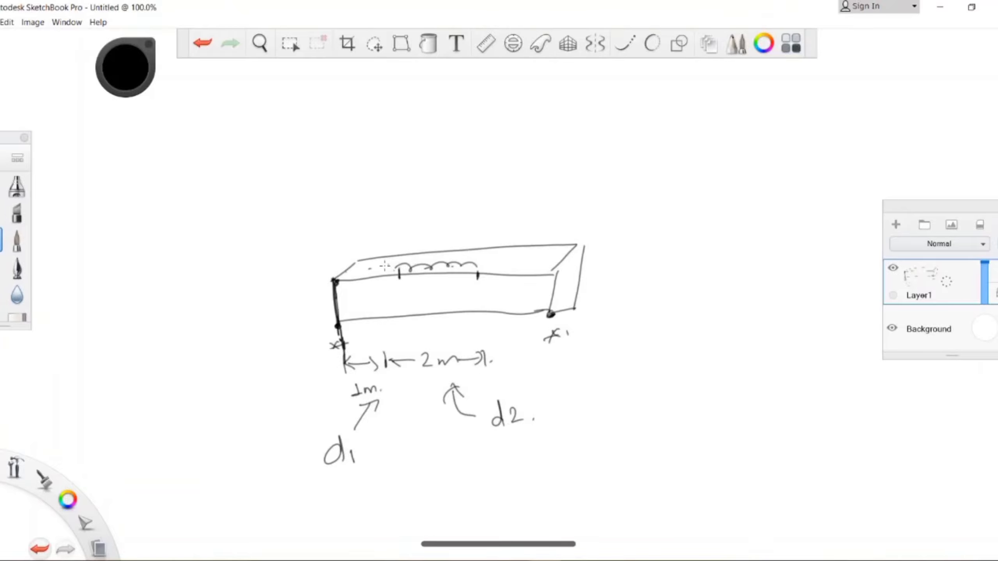
Step: Extend the distributed load along the whole beam and mark the sideways offset at the far end as d3
{"action": "left_click_drag", "start_coordinate": [525, 263], "coordinate": [532, 264]}
{"action": "mouse_move", "coordinate": [544, 266]}
{"action": "left_mouse_down"}
{"action": "mouse_move", "coordinate": [625, 276]}
{"action": "mouse_move", "coordinate": [619, 259]}
{"action": "mouse_move", "coordinate": [616, 279]}
{"action": "mouse_move", "coordinate": [644, 276]}
{"action": "left_mouse_up"}
{"action": "left_click", "coordinate": [659, 272]}
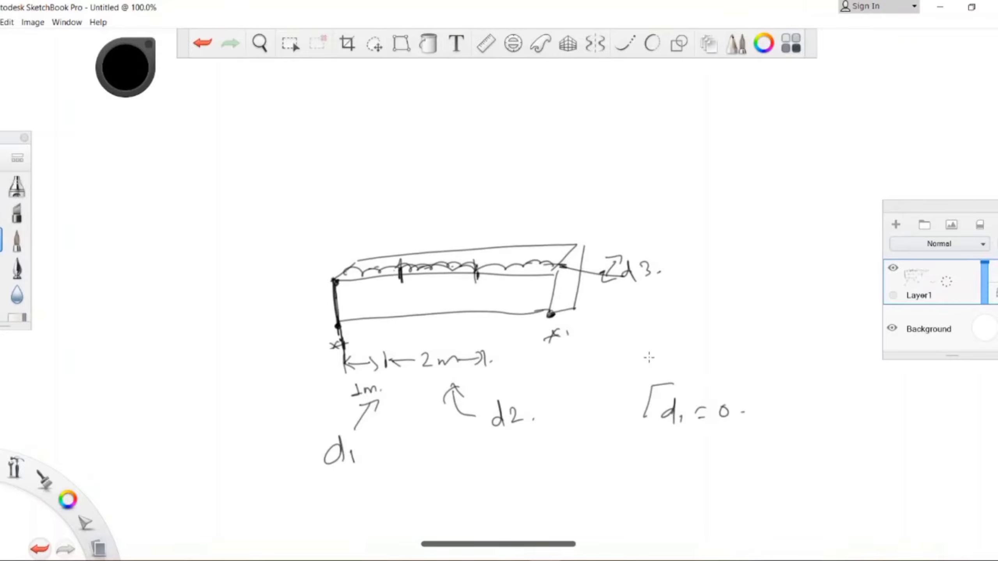
Step: List the distances for the full-length load beside the sketch as d1 = 0, d2 = 0 and d3 = 0
{"action": "key", "text": "ctrl+z"}
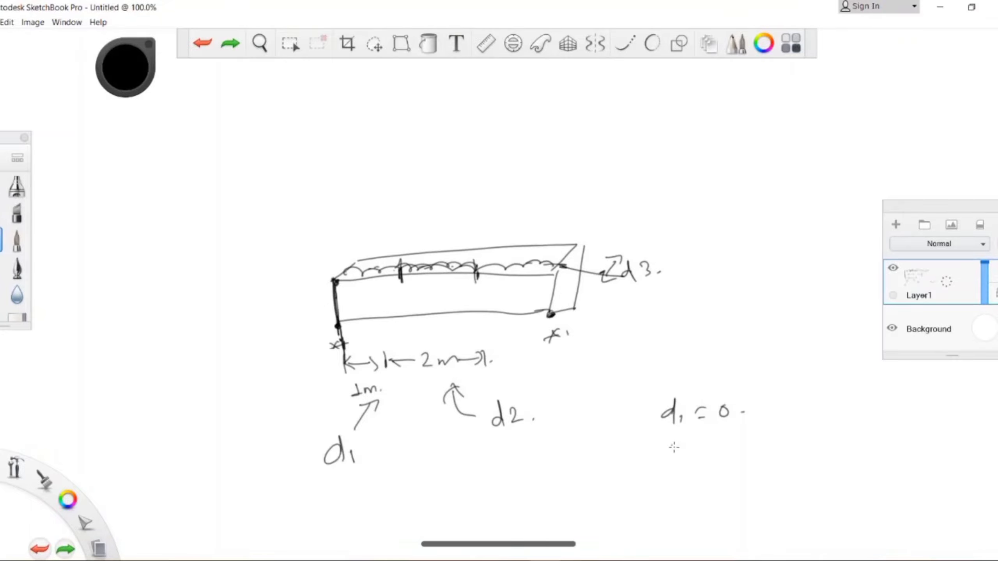
{"action": "mouse_move", "coordinate": [672, 443]}
{"action": "left_mouse_down"}
{"action": "mouse_move", "coordinate": [693, 465]}
{"action": "mouse_move", "coordinate": [719, 450]}
{"action": "left_mouse_up"}
{"action": "left_click_drag", "start_coordinate": [705, 464], "coordinate": [735, 440]}
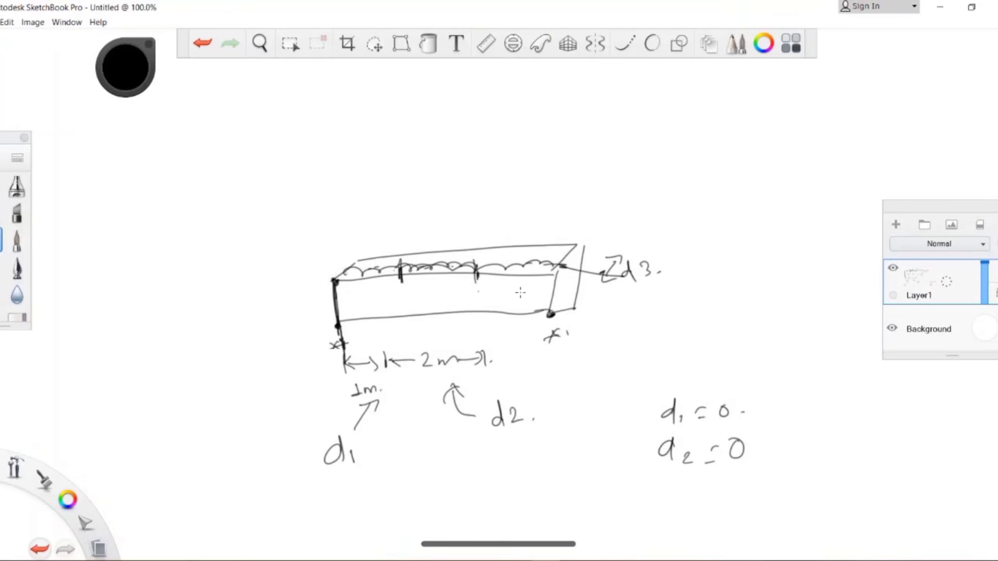
{"action": "mouse_move", "coordinate": [686, 483]}
{"action": "left_mouse_down"}
{"action": "mouse_move", "coordinate": [689, 499]}
{"action": "mouse_move", "coordinate": [706, 506]}
{"action": "left_mouse_up"}
{"action": "left_click_drag", "start_coordinate": [723, 491], "coordinate": [738, 494]}
{"action": "left_click_drag", "start_coordinate": [760, 484], "coordinate": [761, 485]}
{"action": "left_click", "coordinate": [773, 495]}
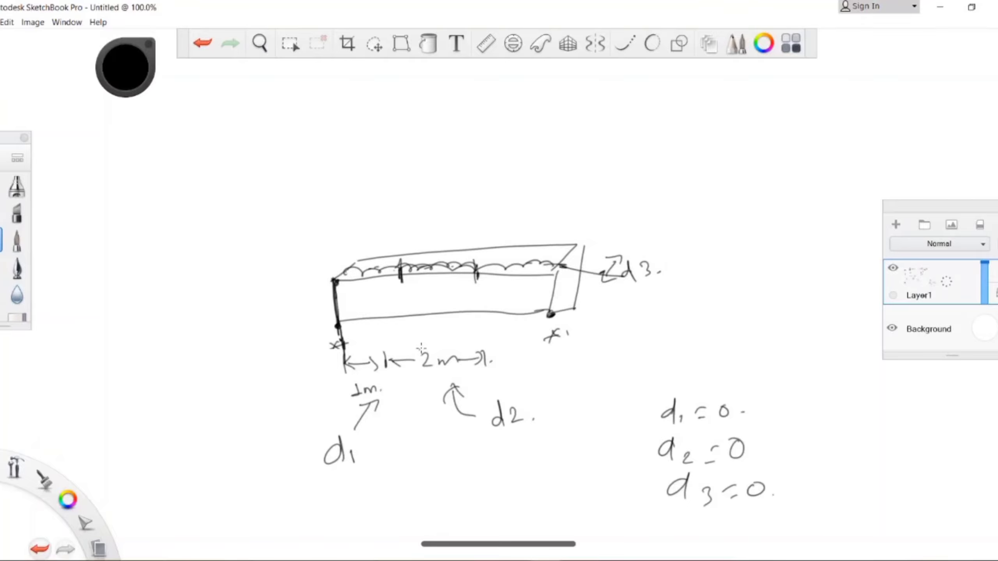
Step: Switch to STAAD.Pro and add the -10 kN/m uniform force in the GY direction to load case 2 Live
{"action": "key", "text": "alt+Tab"}
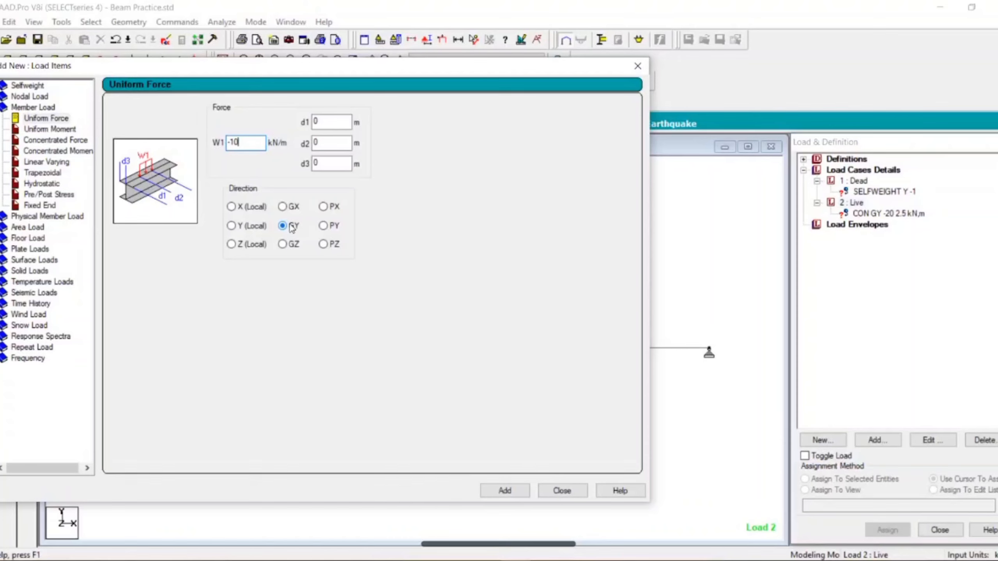
{"action": "left_click", "coordinate": [499, 496]}
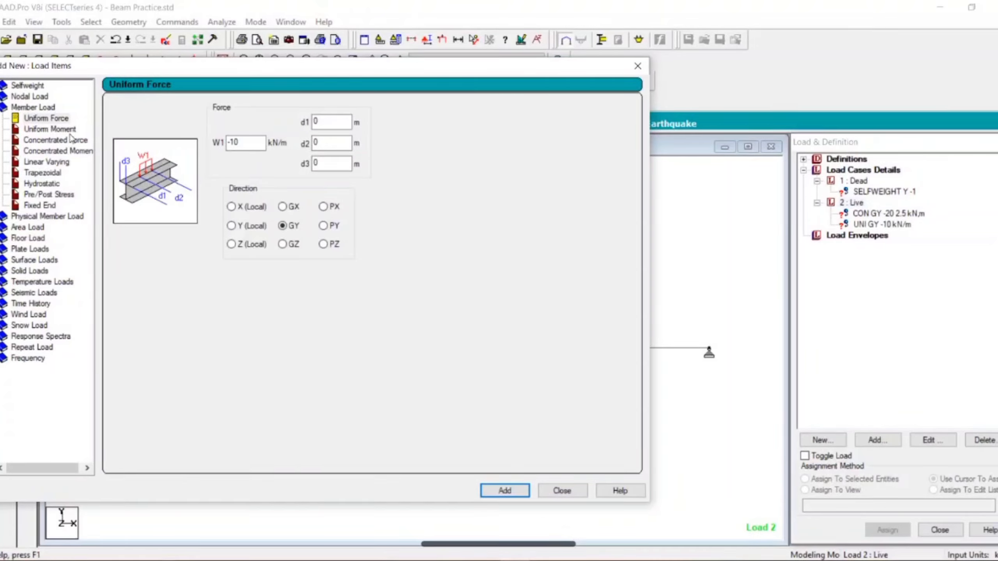
Step: Choose the Concentrated Moment member load and set the moment P to 5 kNm
{"action": "left_click", "coordinate": [76, 155]}
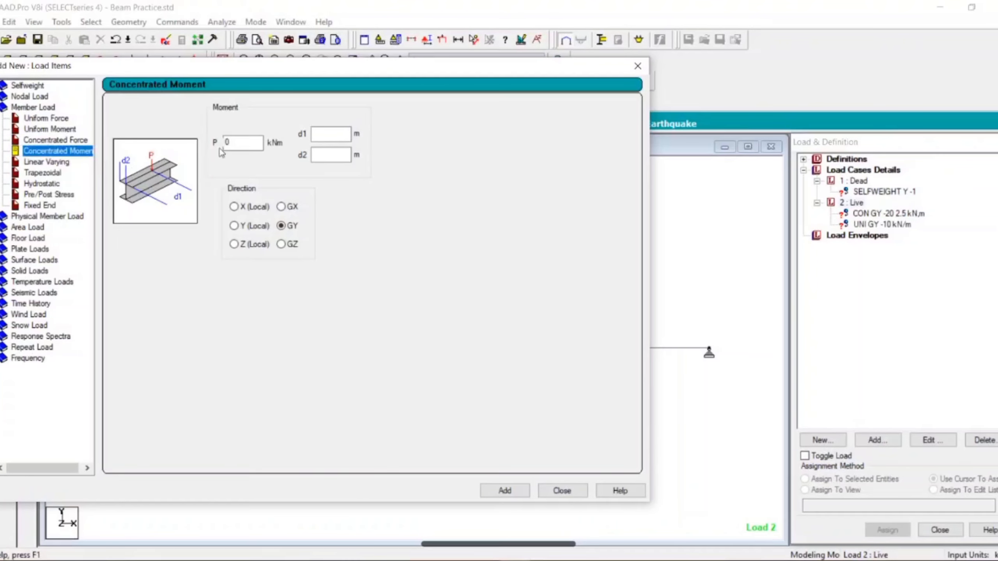
{"action": "double_click", "coordinate": [235, 143]}
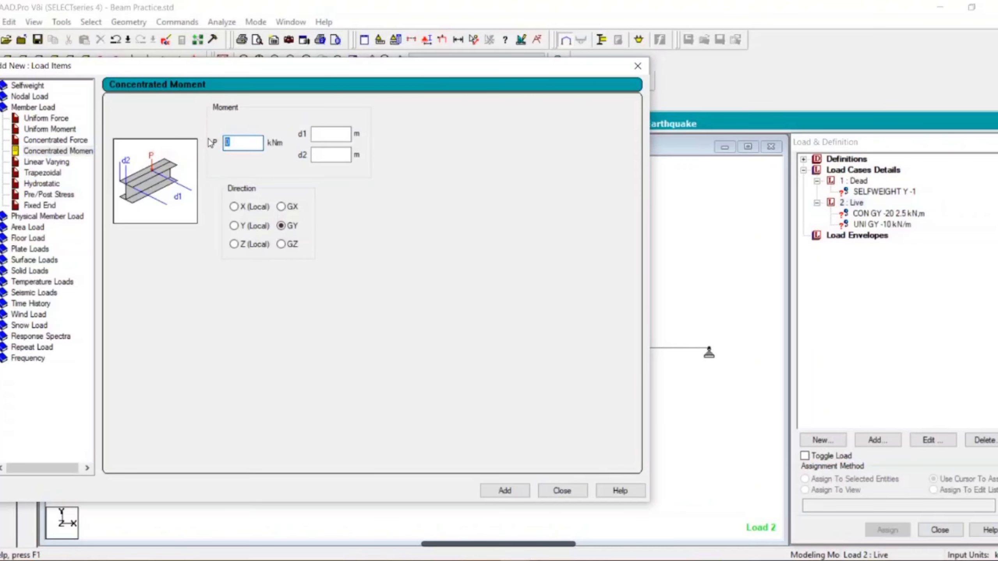
{"action": "type", "text": "5"}
Step: Switch to Autodesk SketchBook Pro, clear Layer1, and sketch a new long rectangular beam in perspective
{"action": "left_click", "coordinate": [546, 559]}
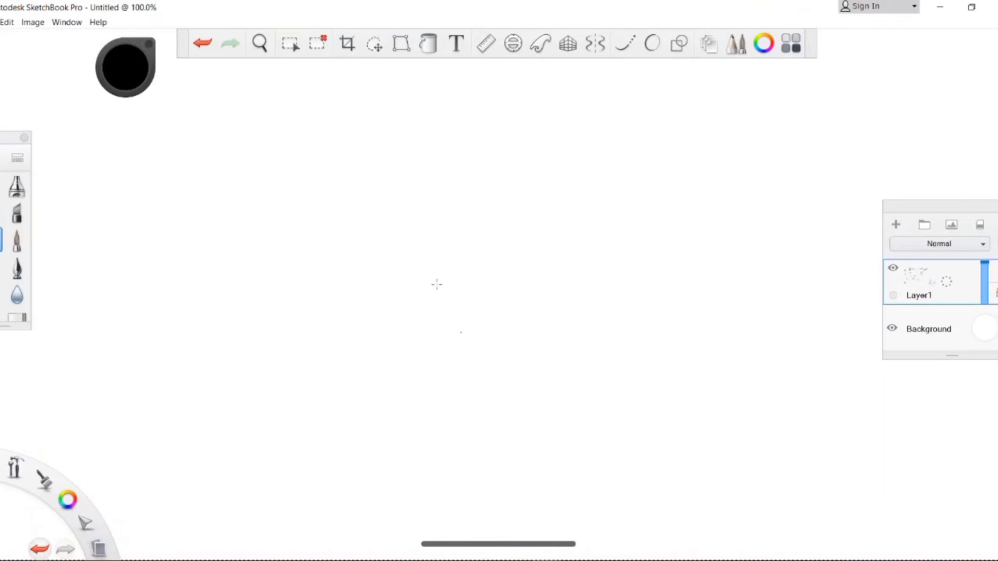
{"action": "left_click", "coordinate": [317, 42]}
{"action": "mouse_move", "coordinate": [295, 242]}
{"action": "left_mouse_down"}
{"action": "mouse_move", "coordinate": [520, 236]}
{"action": "mouse_move", "coordinate": [316, 216]}
{"action": "mouse_move", "coordinate": [423, 209]}
{"action": "mouse_move", "coordinate": [512, 237]}
{"action": "left_mouse_up"}
{"action": "left_click_drag", "start_coordinate": [298, 243], "coordinate": [303, 277]}
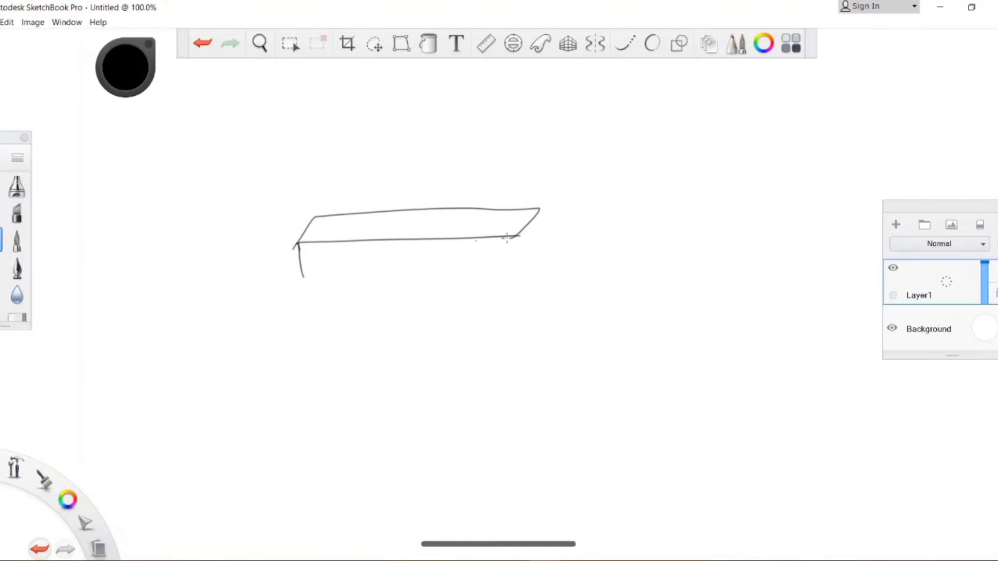
{"action": "mouse_move", "coordinate": [546, 208]}
{"action": "left_mouse_down"}
{"action": "mouse_move", "coordinate": [544, 252]}
{"action": "mouse_move", "coordinate": [521, 261]}
{"action": "left_mouse_up"}
{"action": "left_click_drag", "start_coordinate": [517, 236], "coordinate": [512, 257]}
{"action": "mouse_move", "coordinate": [304, 276]}
{"action": "left_mouse_down"}
{"action": "mouse_move", "coordinate": [512, 269]}
{"action": "mouse_move", "coordinate": [513, 253]}
{"action": "mouse_move", "coordinate": [518, 260]}
{"action": "left_mouse_up"}
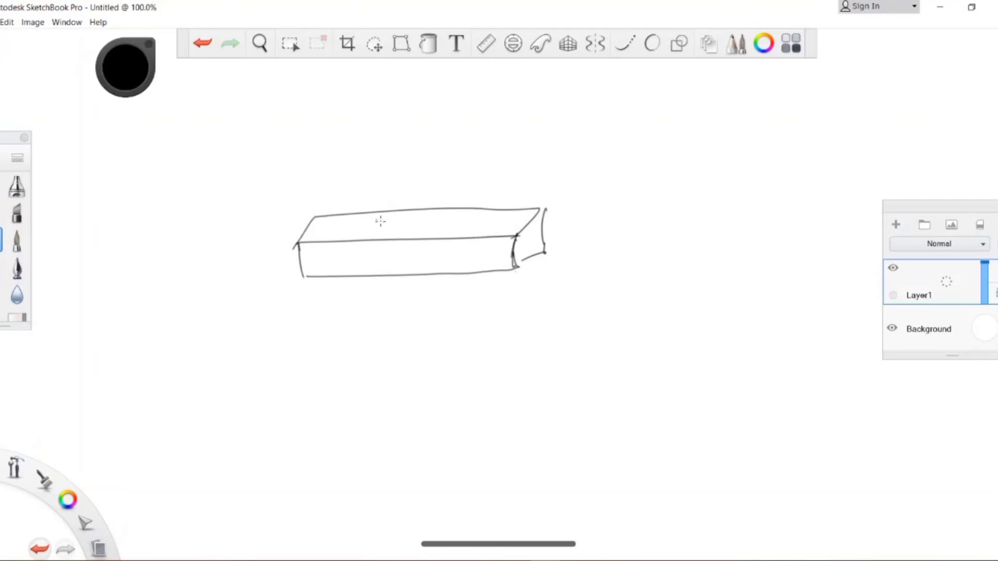